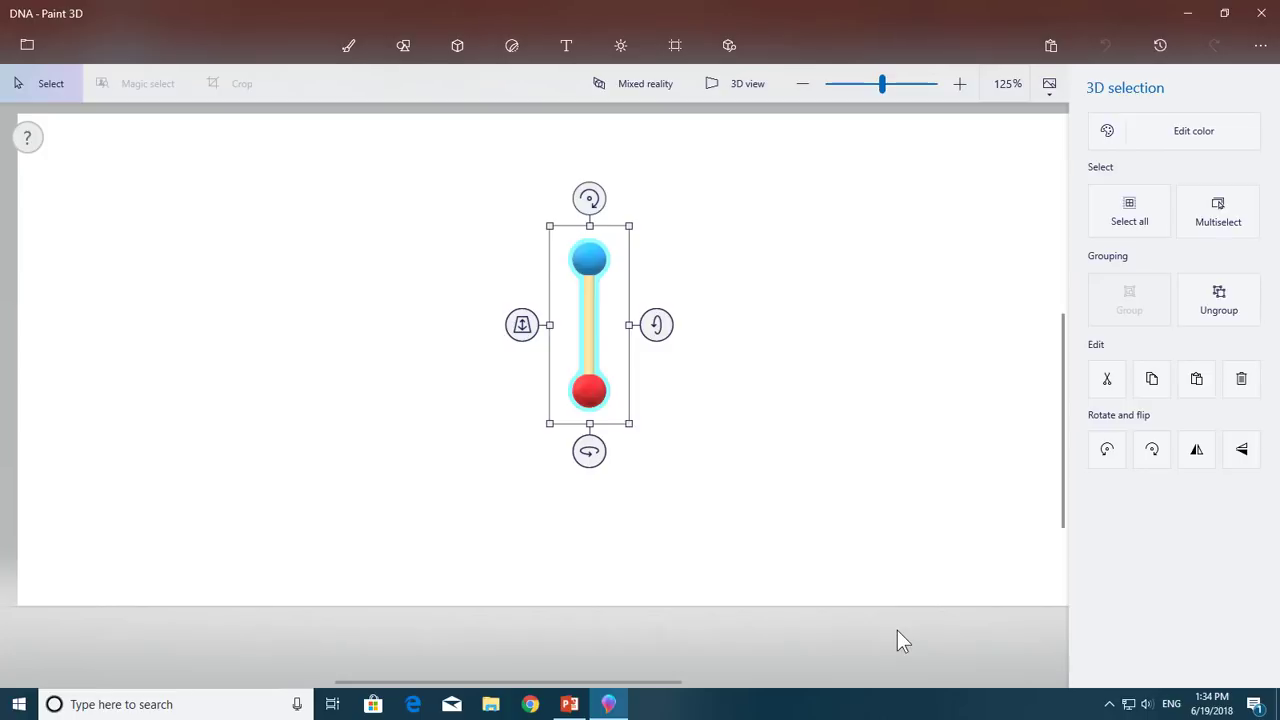
# Check the installed Windows version with the winver command and dismiss the version information.
pyautogui.press('super+r')
pyautogui.write('win')
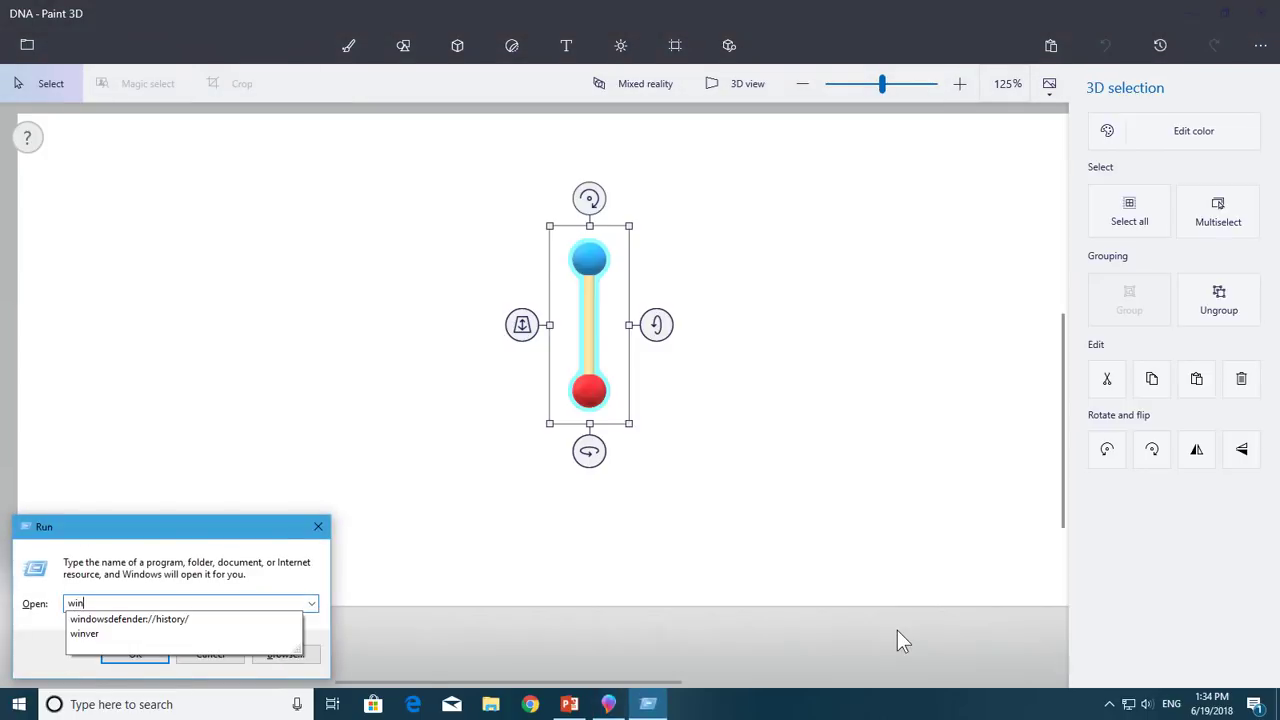
pyautogui.write('ver')
pyautogui.press('Return')
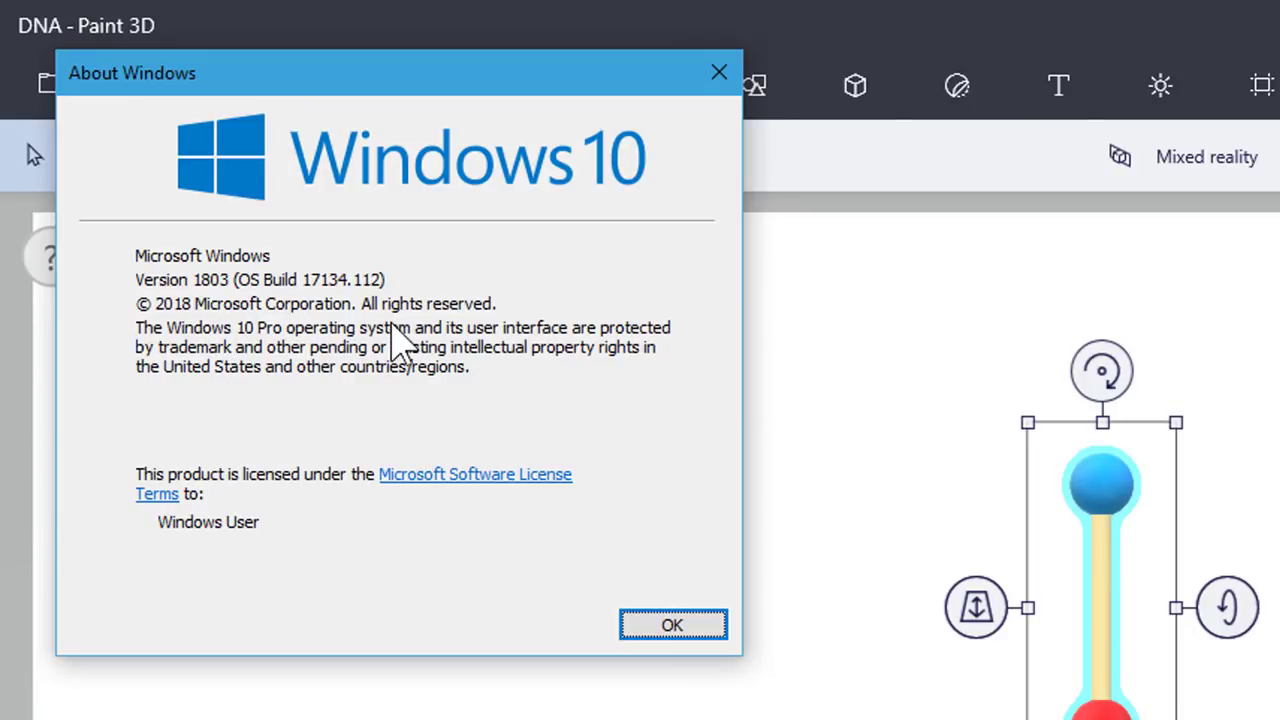
pyautogui.click(672, 625)
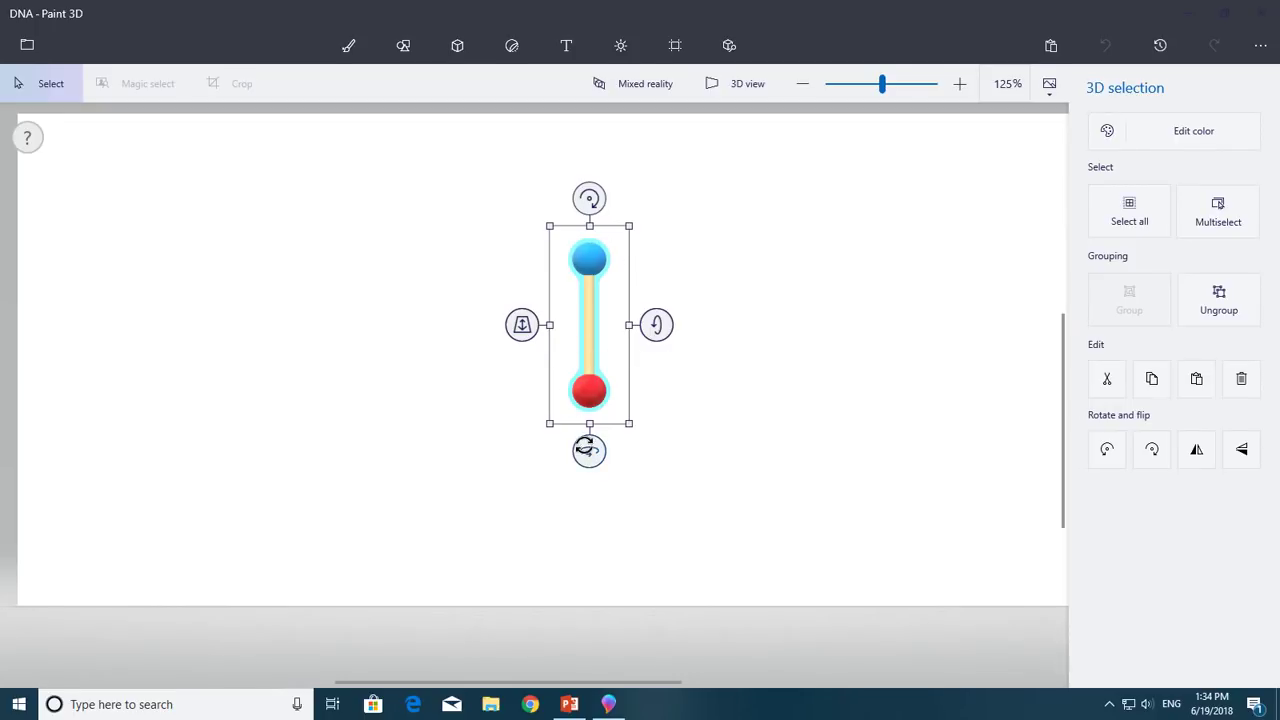
# Rotate the ball-and-stick DNA model slightly about its vertical axis and show the canvas in 3D view.
pyautogui.moveTo(589, 451); pyautogui.dragTo(655, 451)
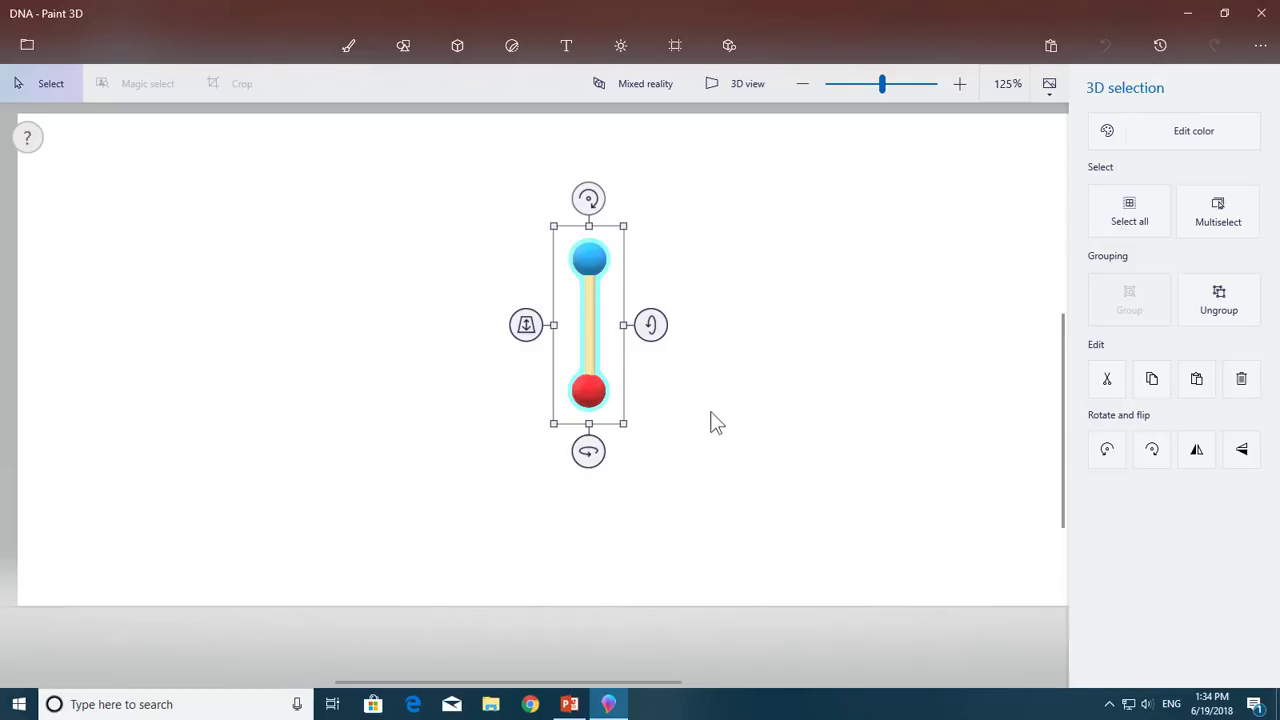
pyautogui.click(735, 83)
# Switch to PowerPoint, check the Office account for available updates, and return to the presentation.
pyautogui.click(569, 704)
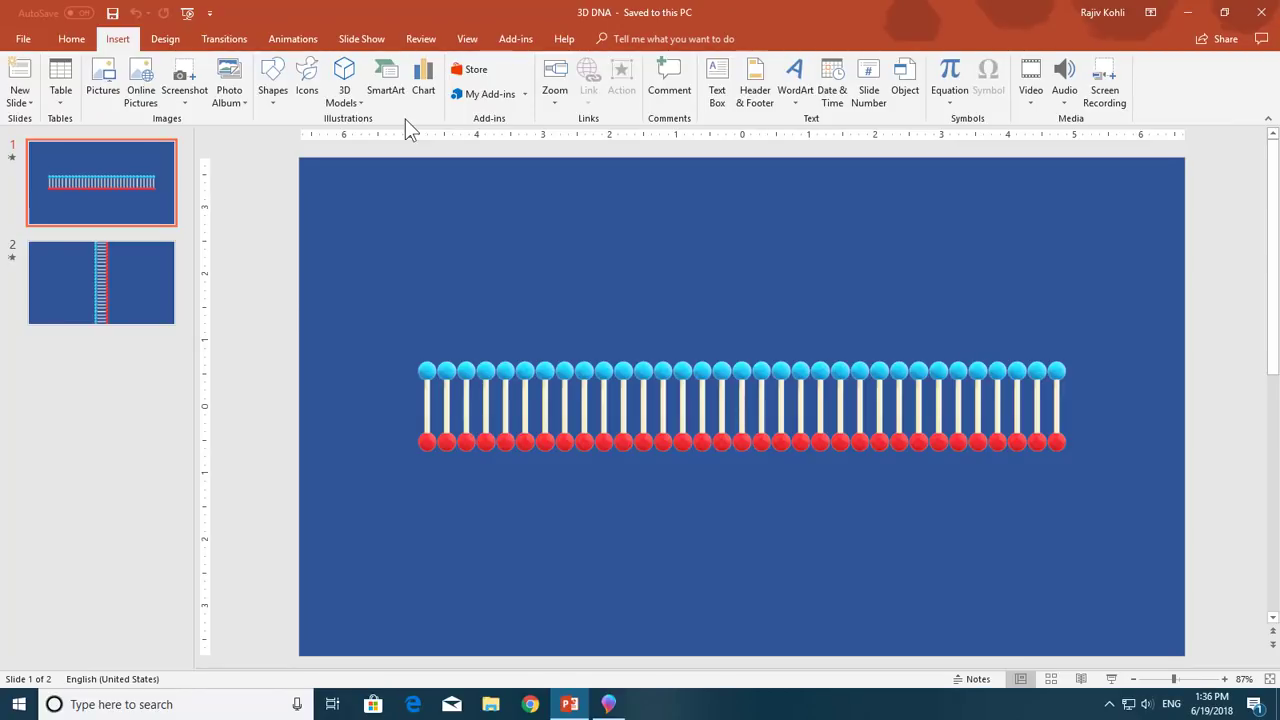
pyautogui.click(22, 38)
pyautogui.click(42, 549)
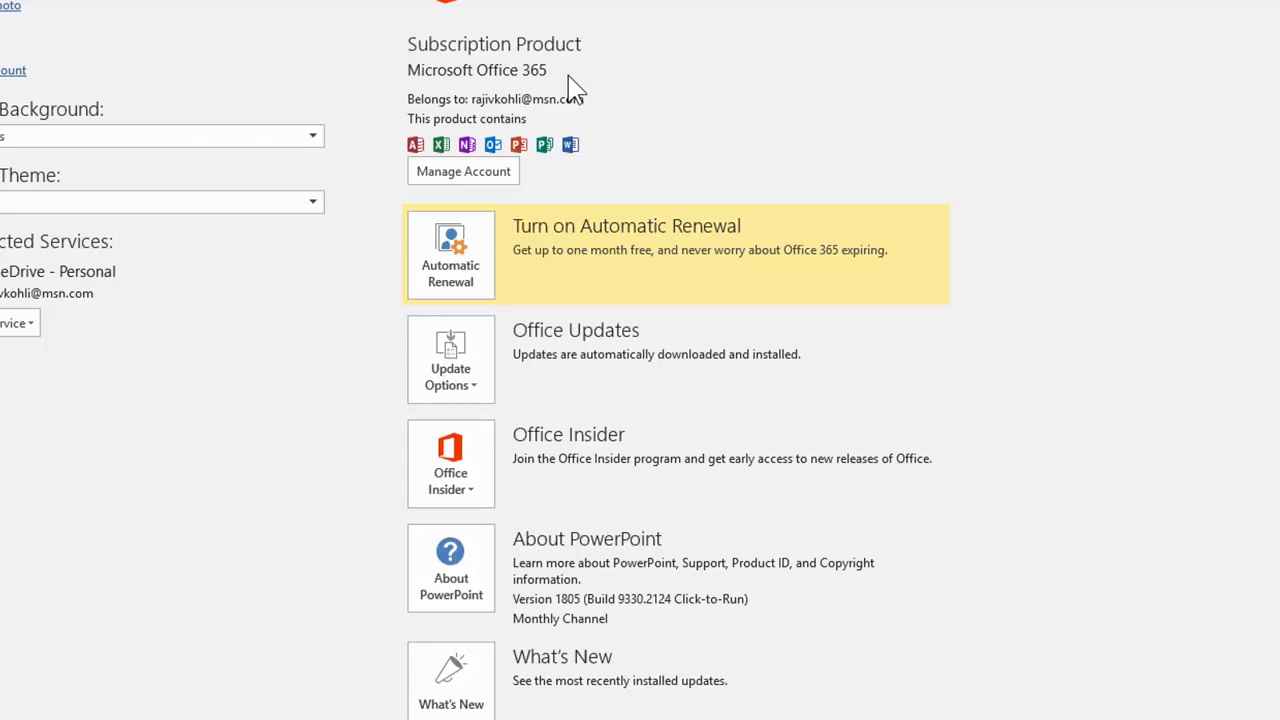
pyautogui.click(450, 368)
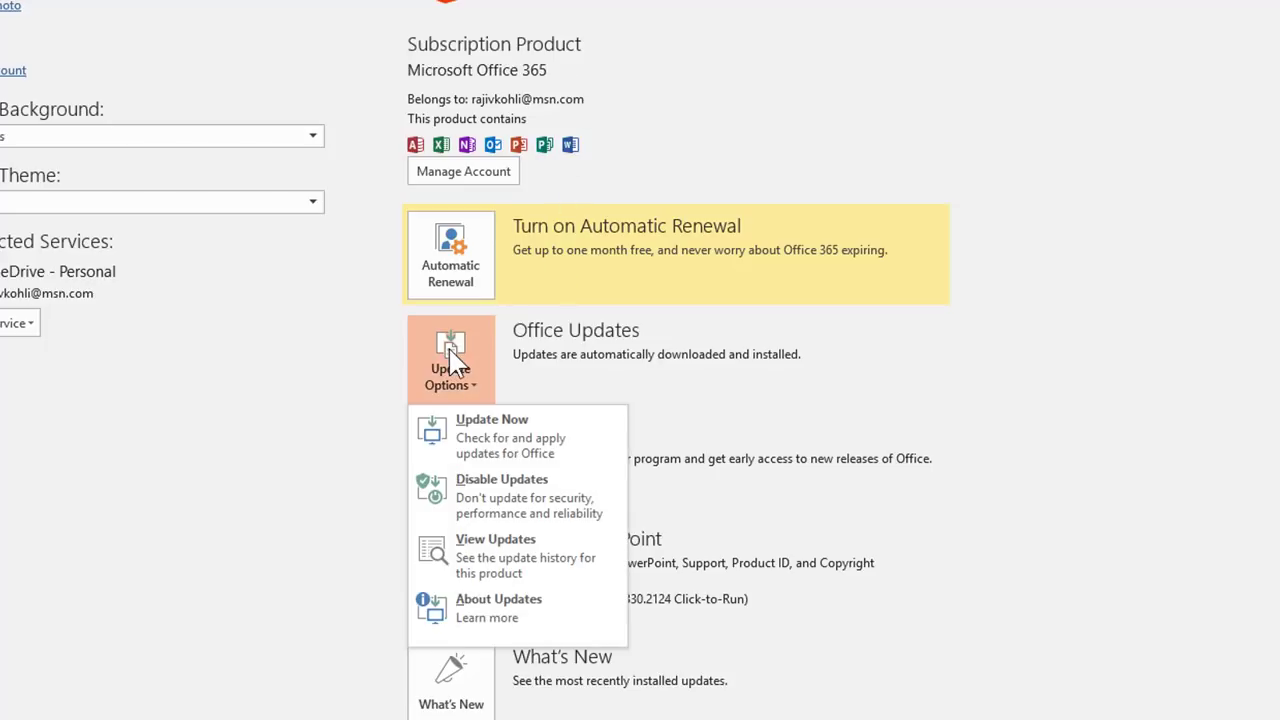
pyautogui.click(467, 452)
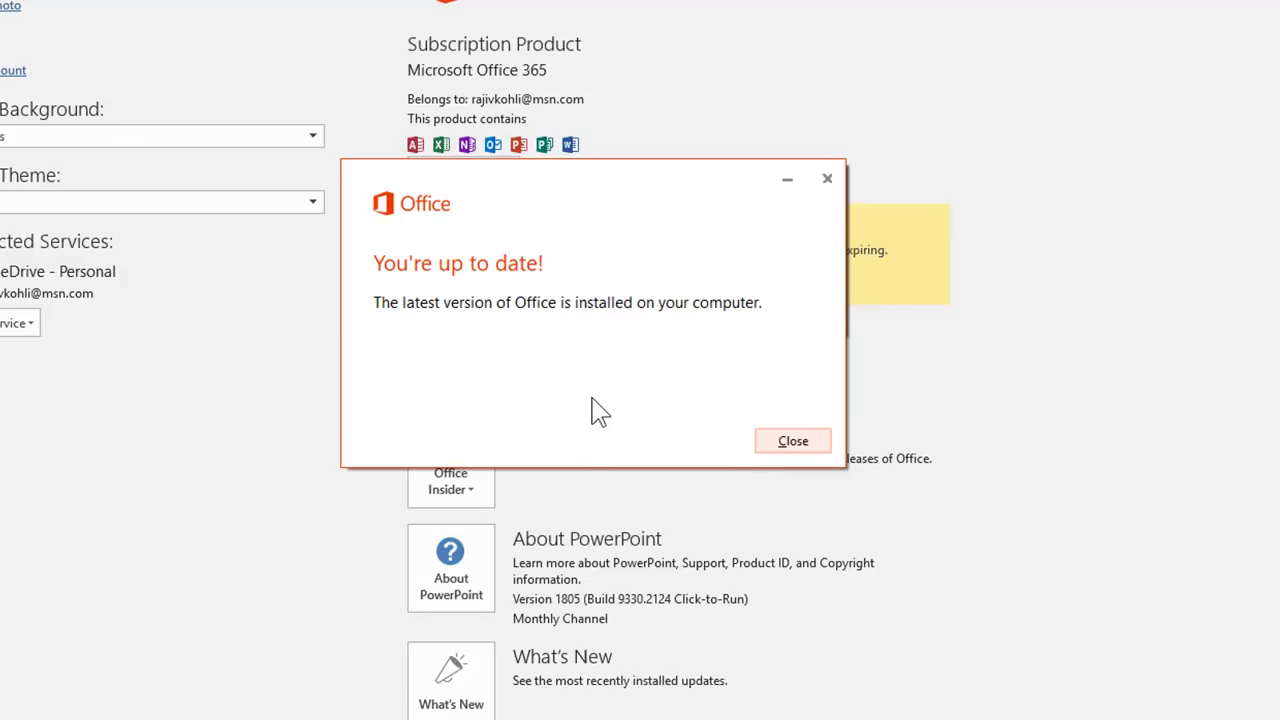
pyautogui.click(800, 442)
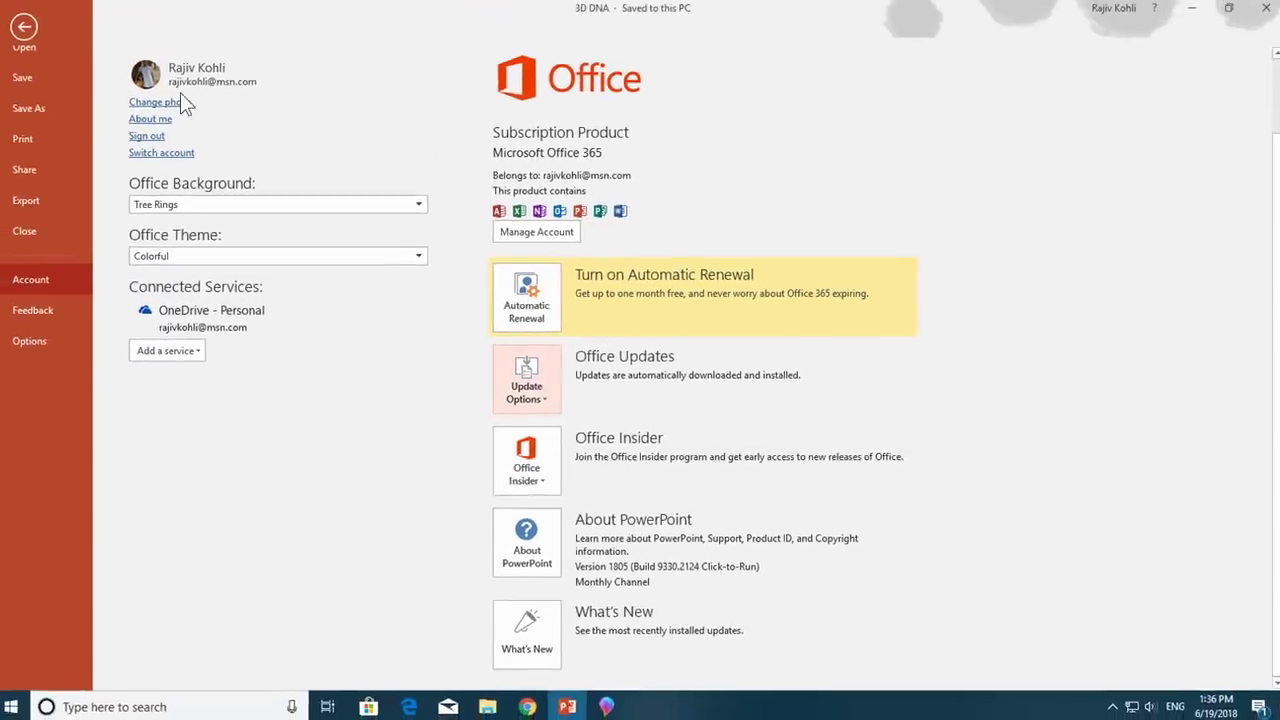
pyautogui.press('Escape')
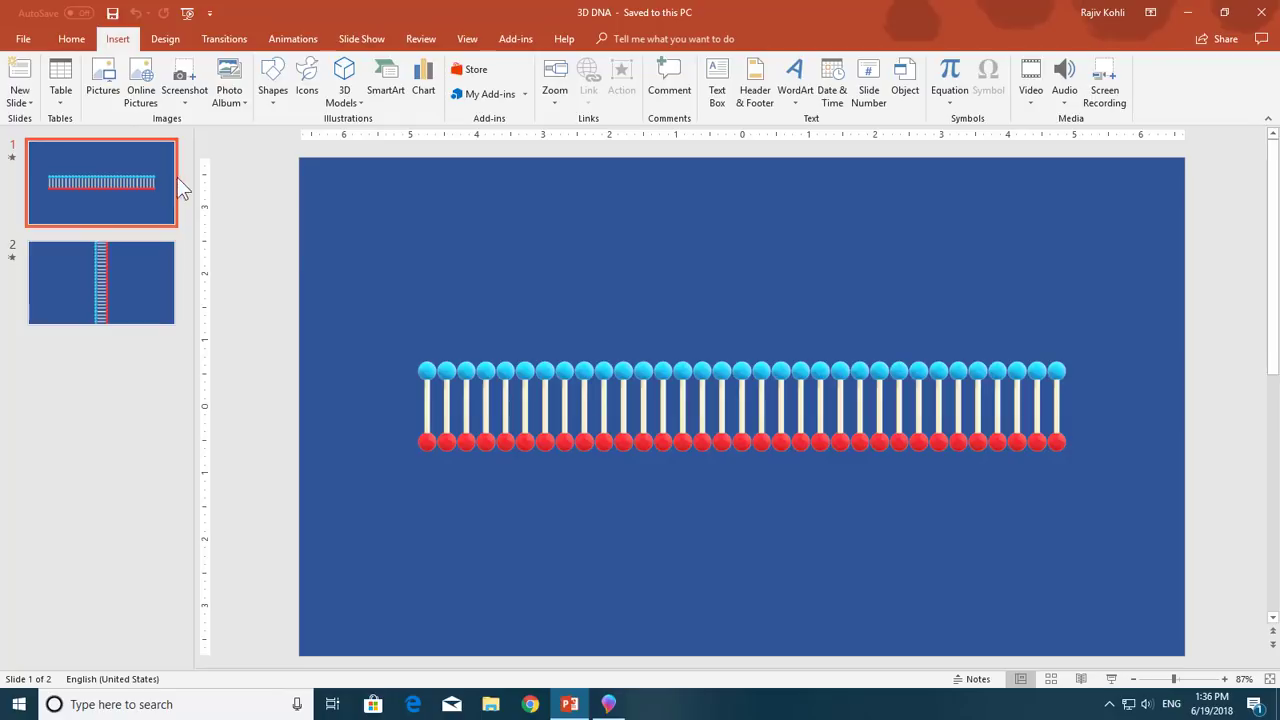
# Close the 3D DNA presentation and create a new blank presentation.
pyautogui.click(16, 40)
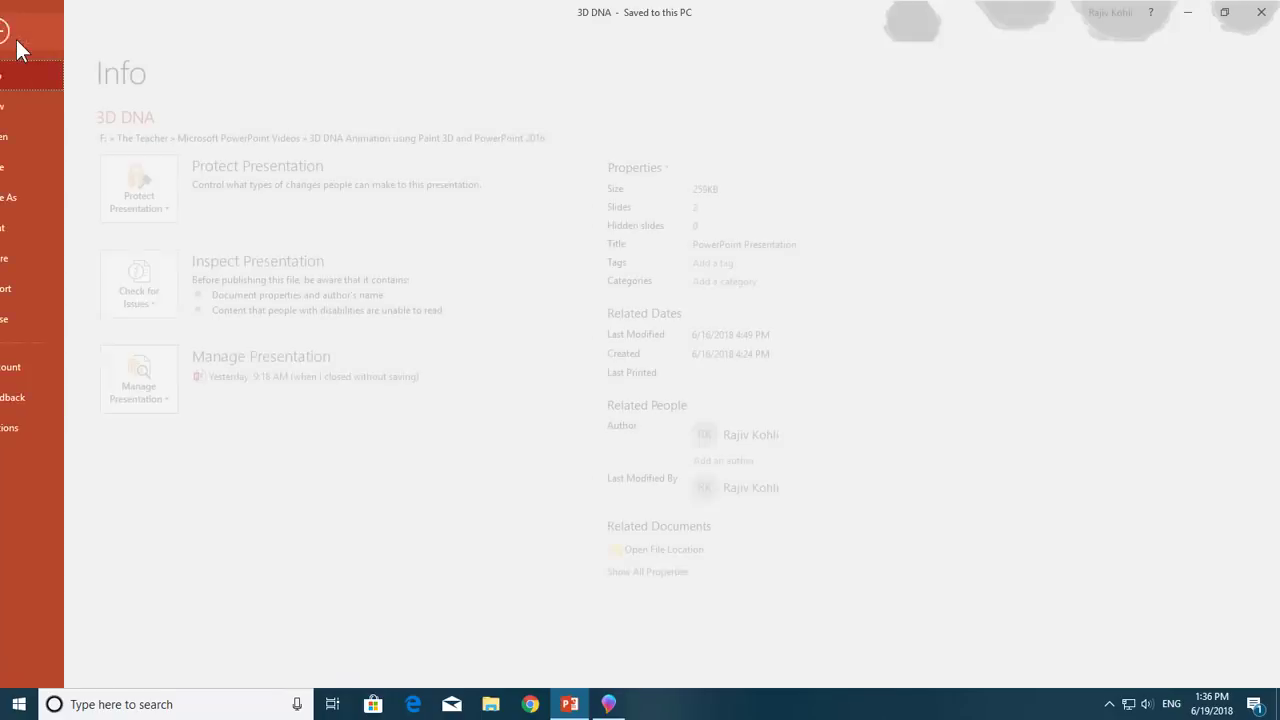
pyautogui.click(30, 318)
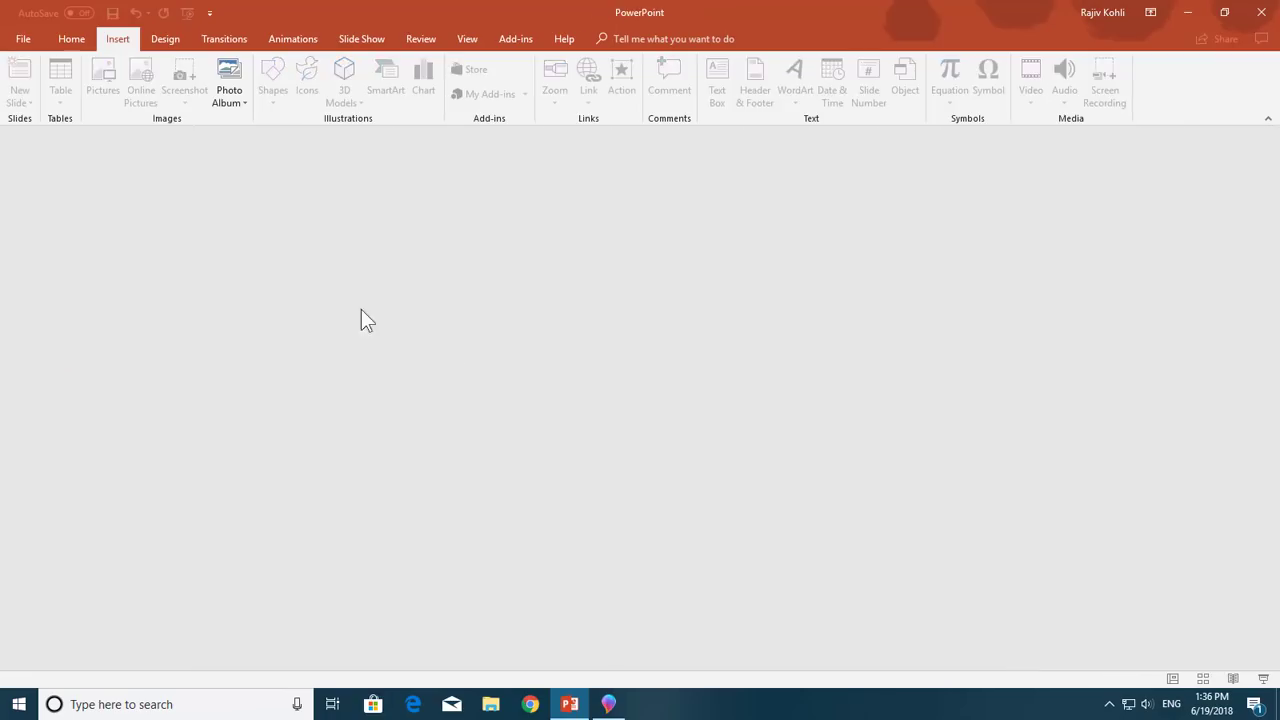
pyautogui.click(22, 32)
pyautogui.click(70, 190)
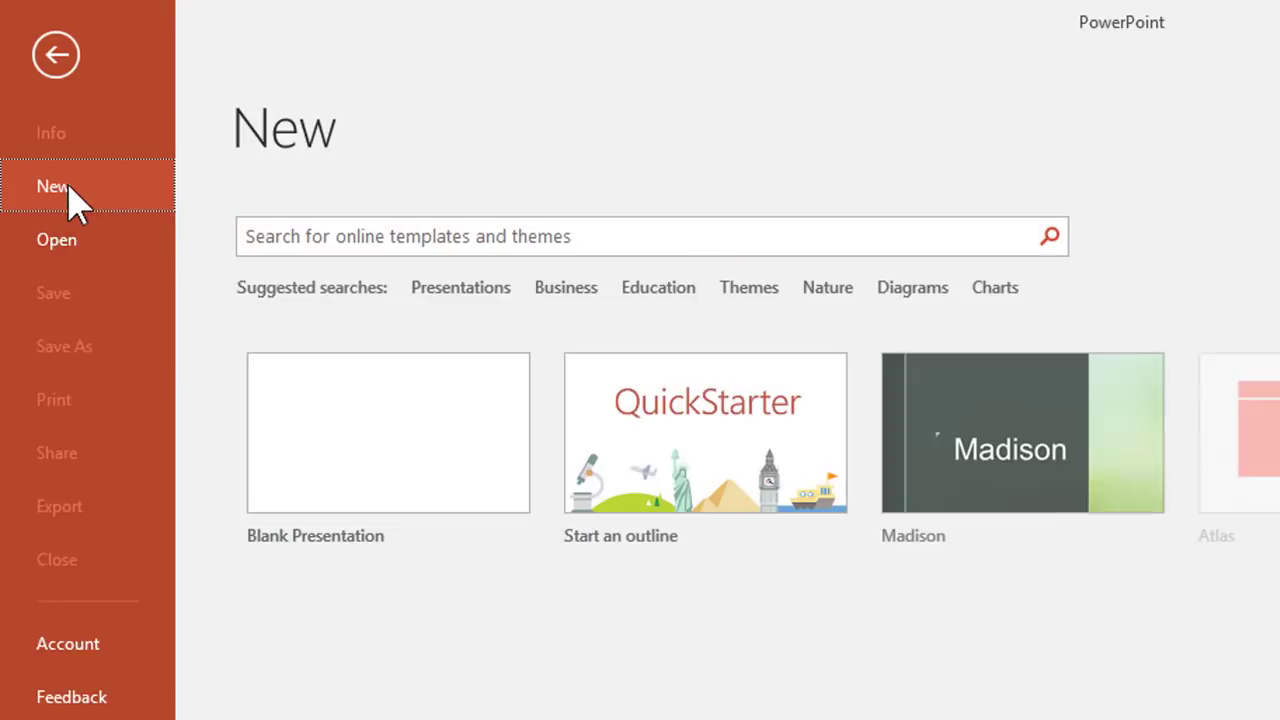
pyautogui.click(400, 415)
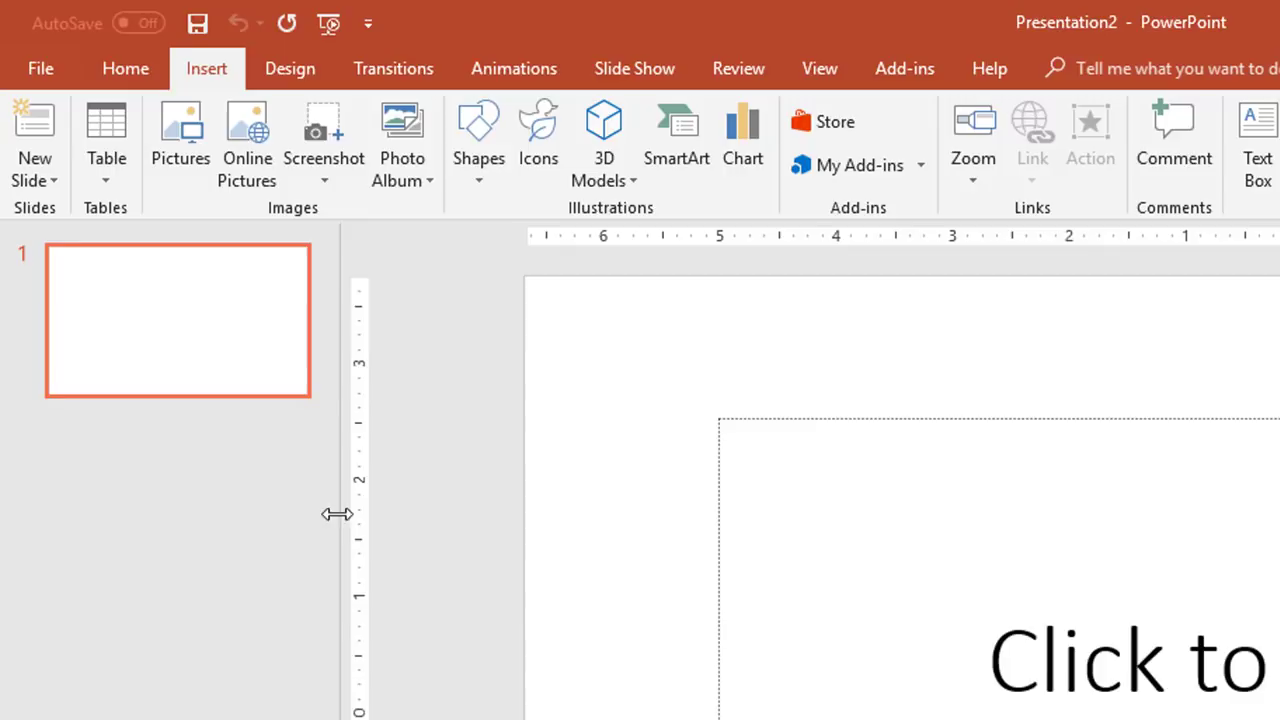
# Collapse the slide thumbnails and change the slide's layout to Blank.
pyautogui.moveTo(337, 514); pyautogui.dragTo(7, 532)
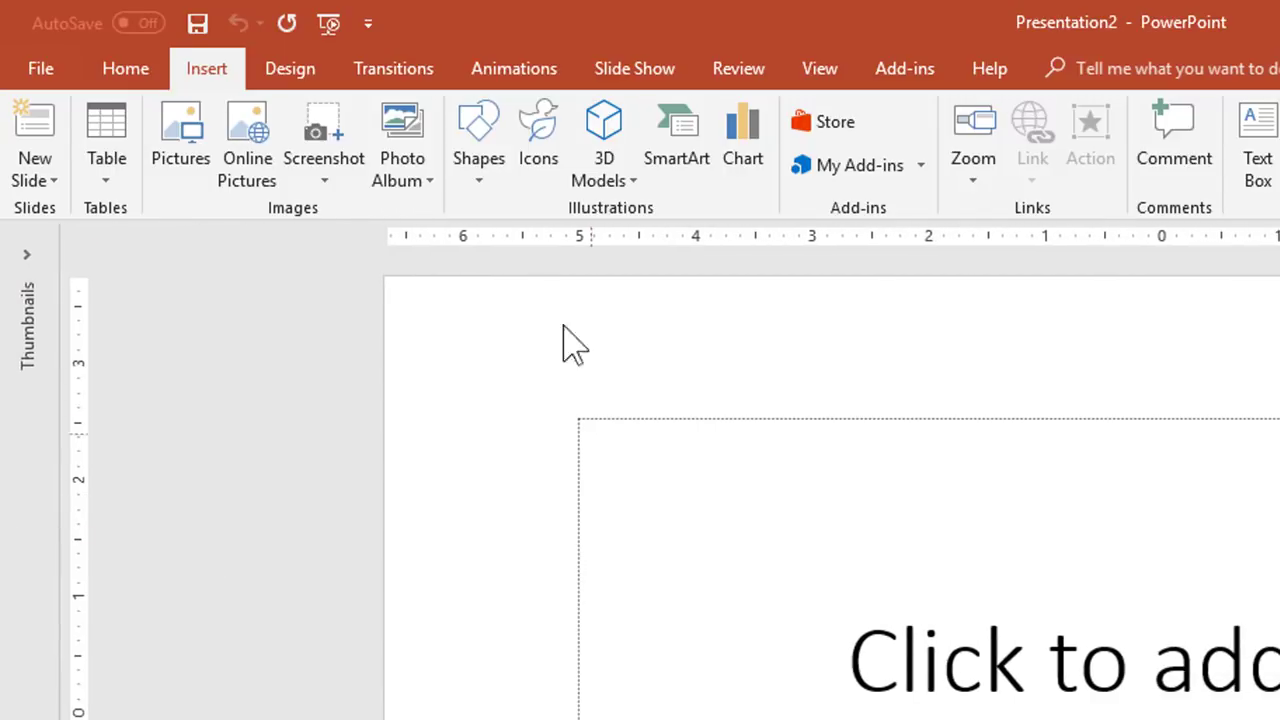
pyautogui.click(106, 72)
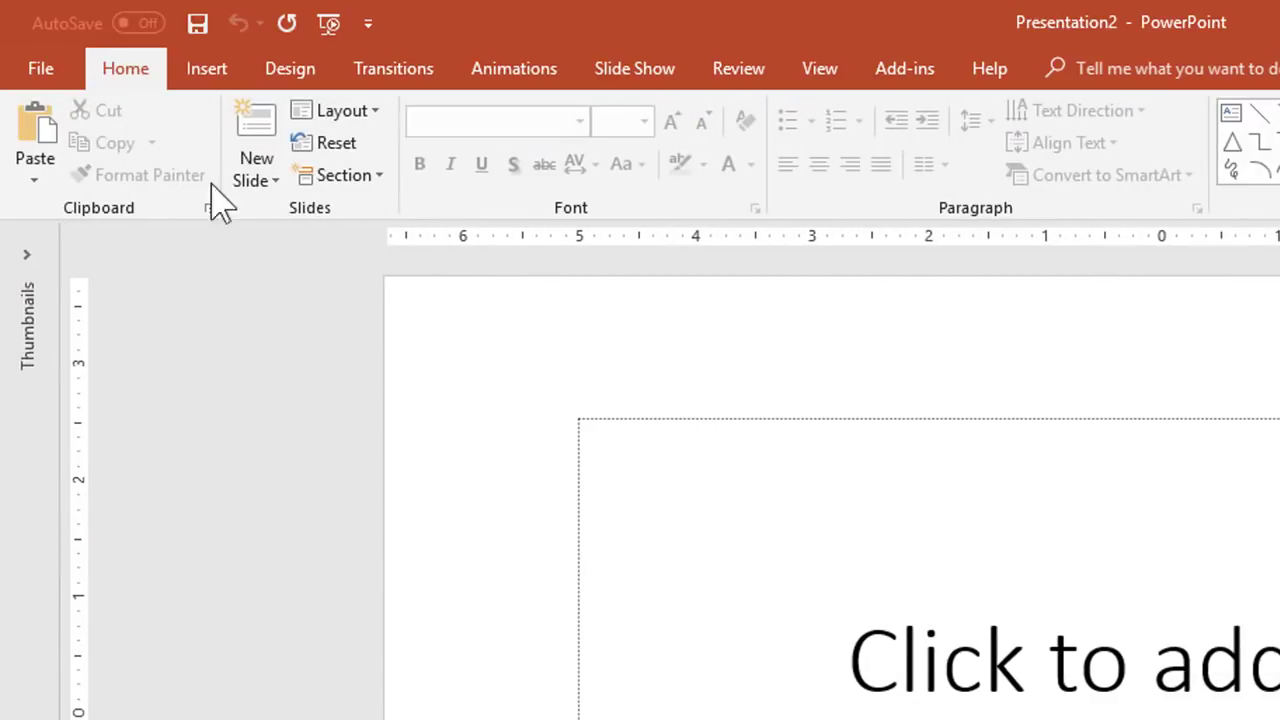
pyautogui.click(374, 110)
pyautogui.click(362, 516)
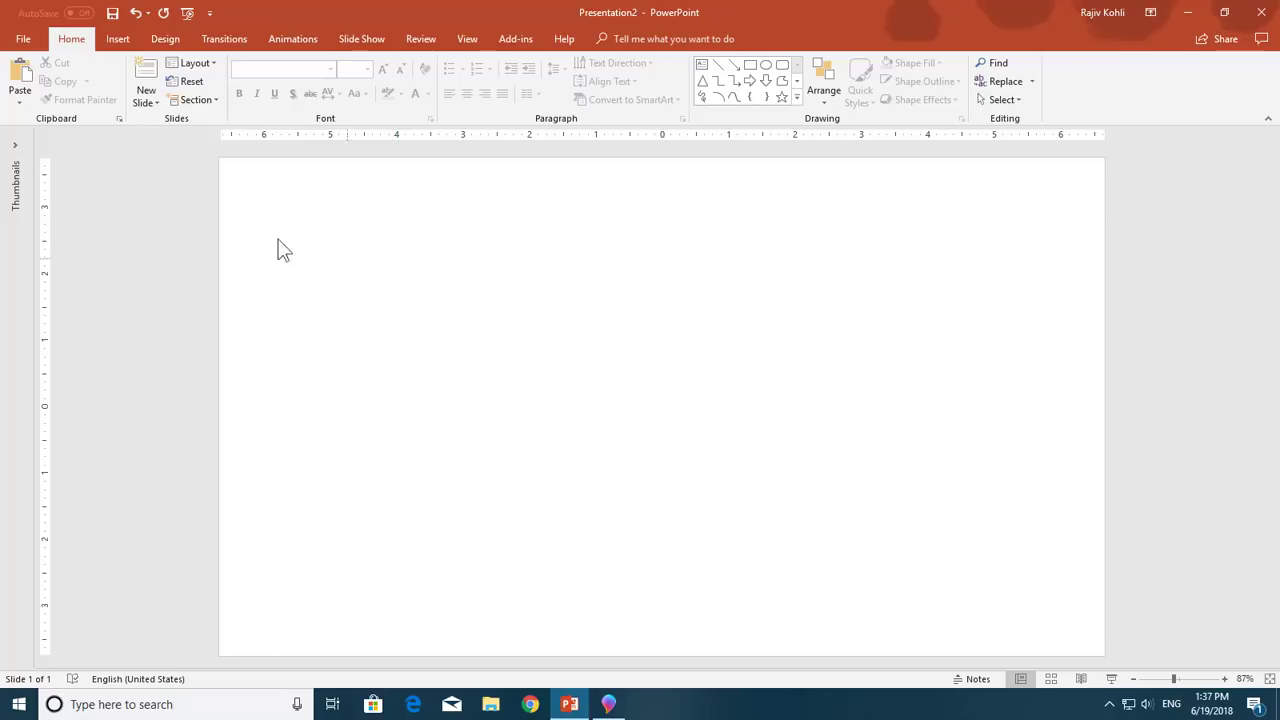
# Insert the DNA double helix from the Anatomy category of the online 3D models.
pyautogui.click(121, 45)
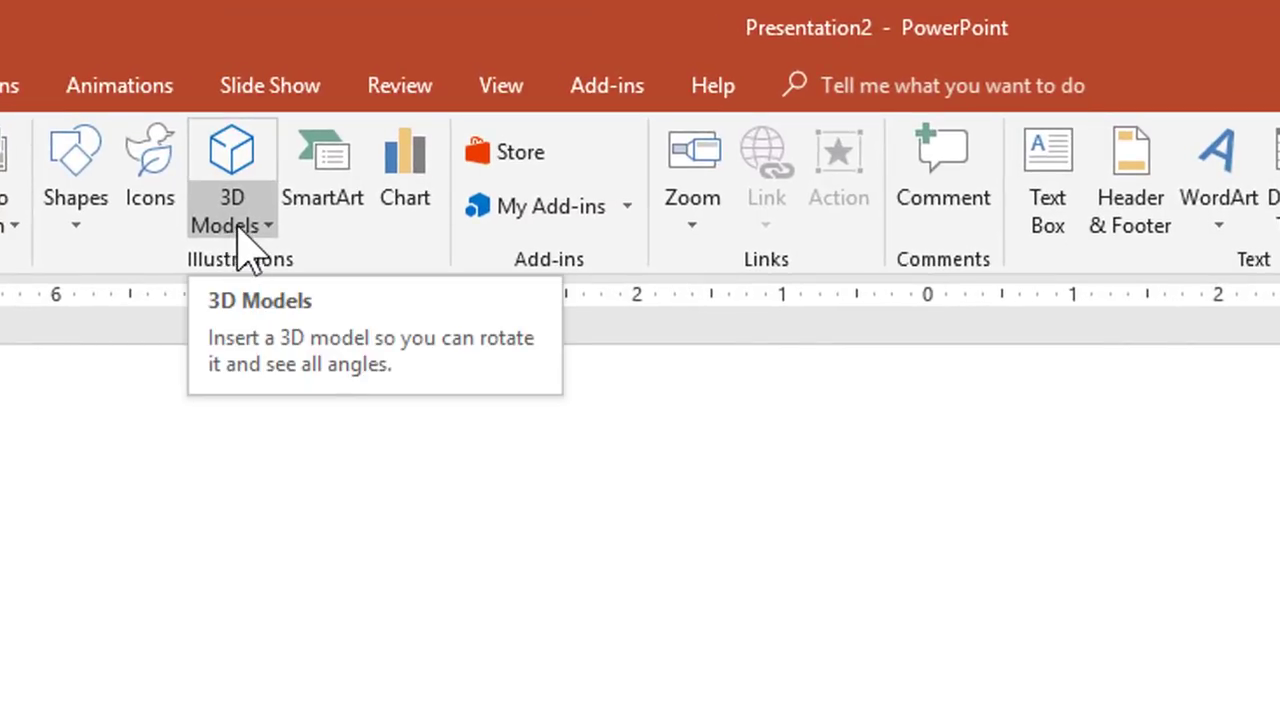
pyautogui.click(240, 226)
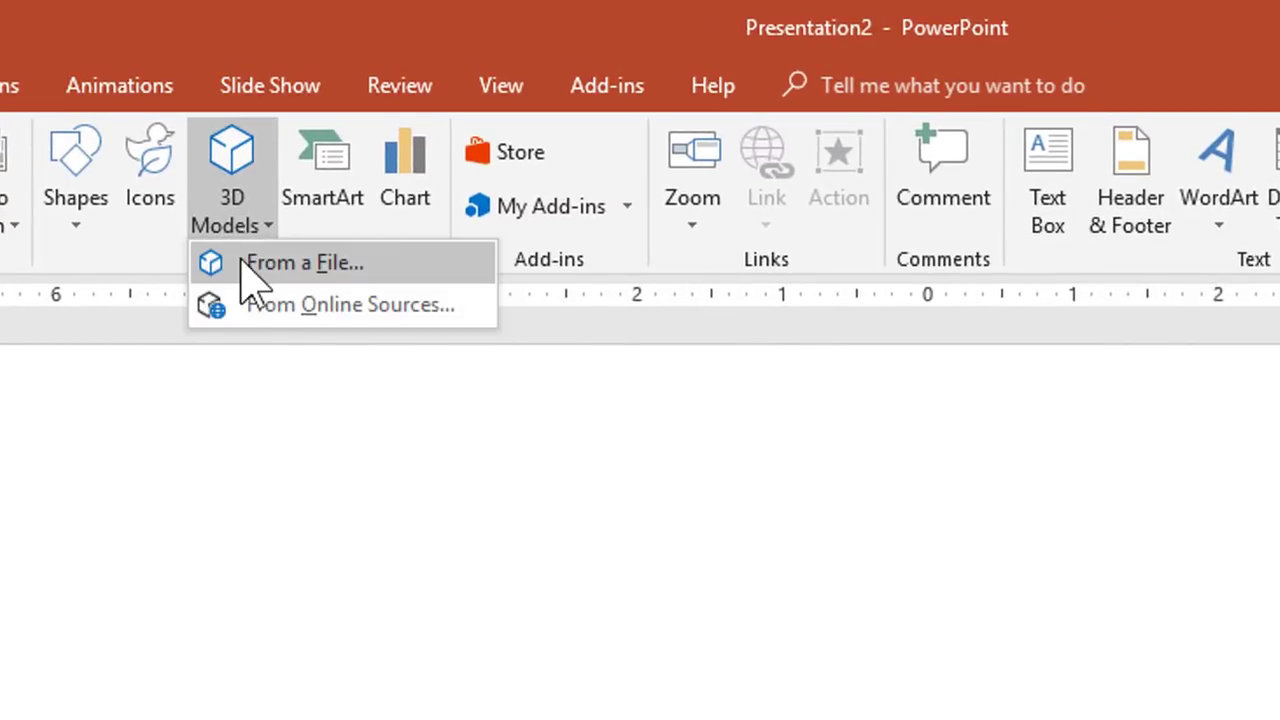
pyautogui.click(276, 45)
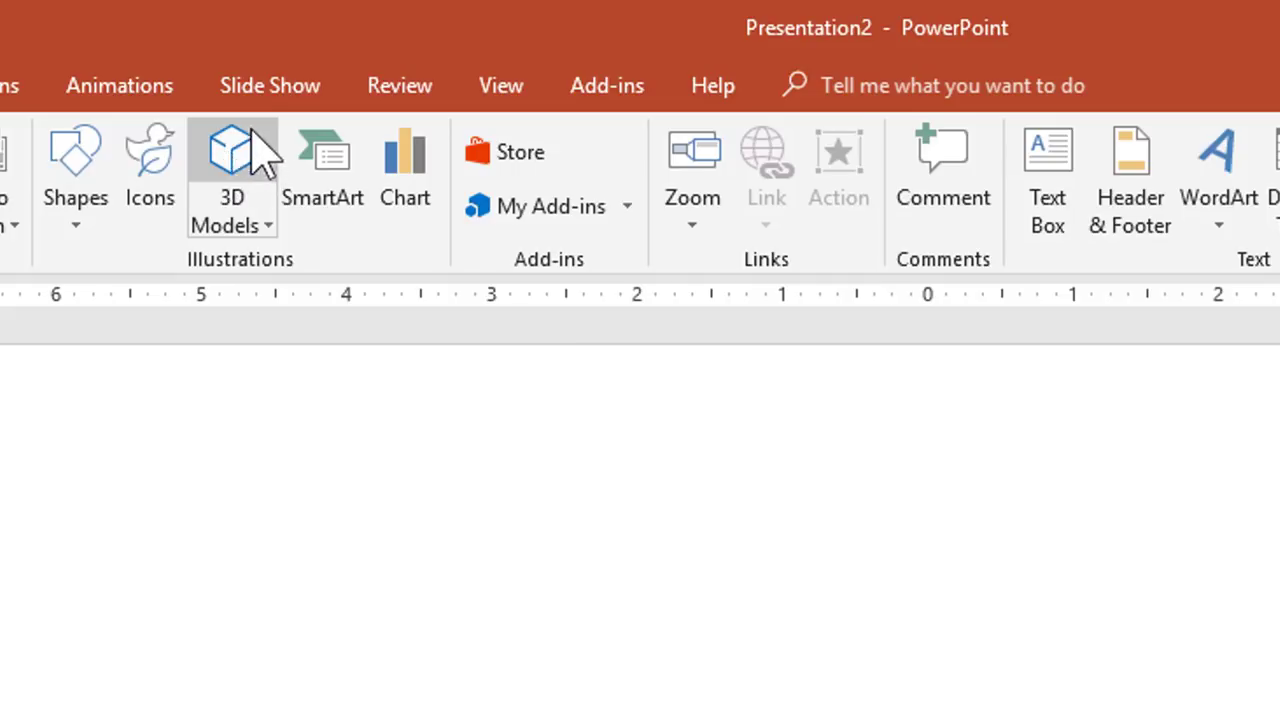
pyautogui.click(240, 165)
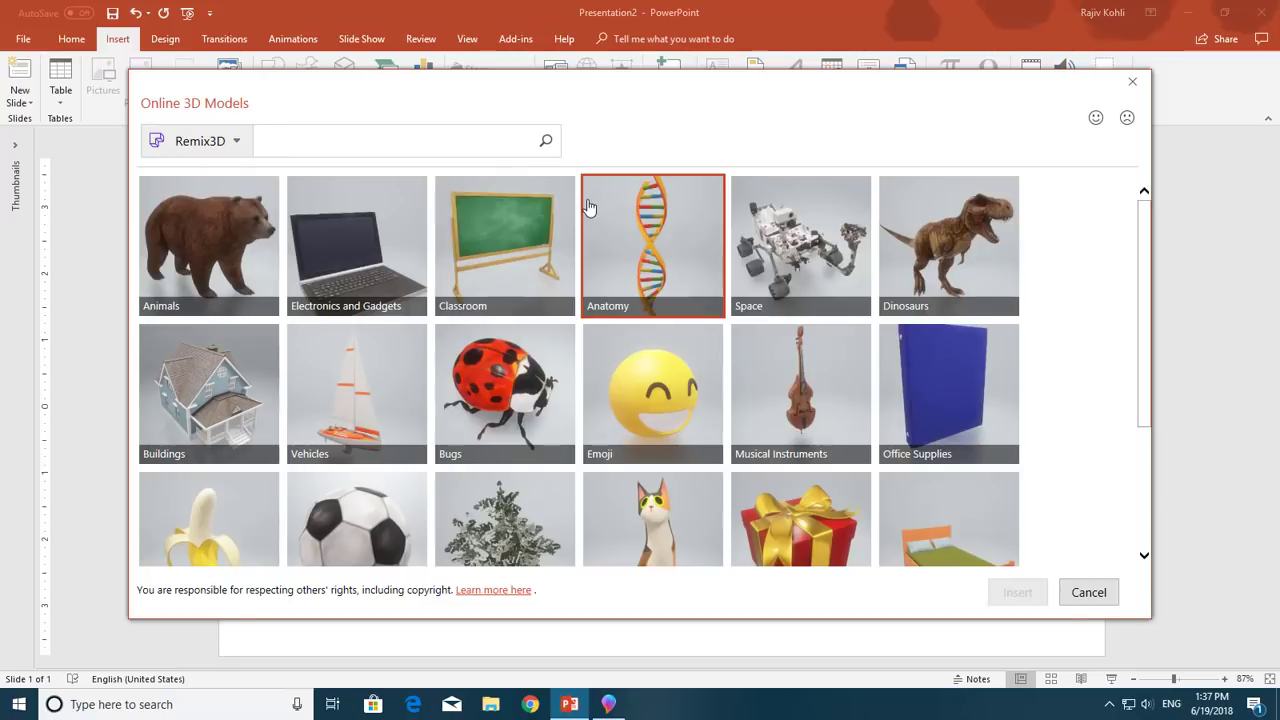
pyautogui.click(640, 237)
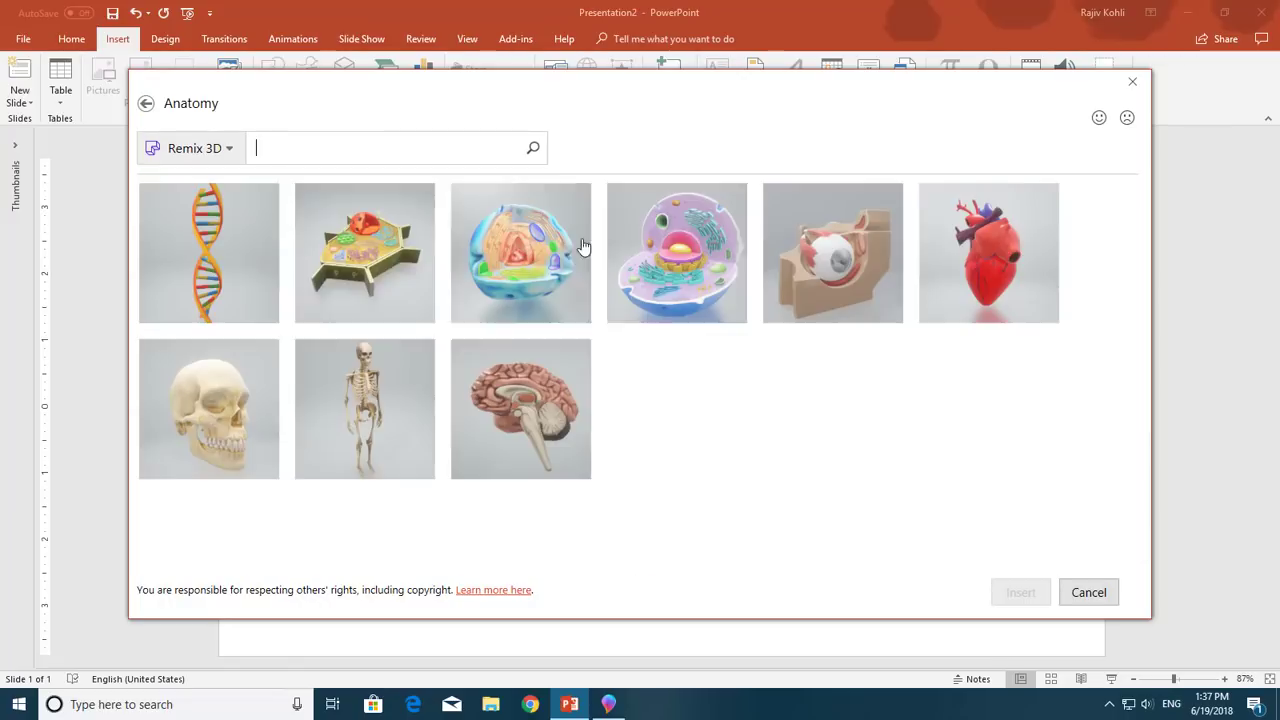
pyautogui.click(153, 197)
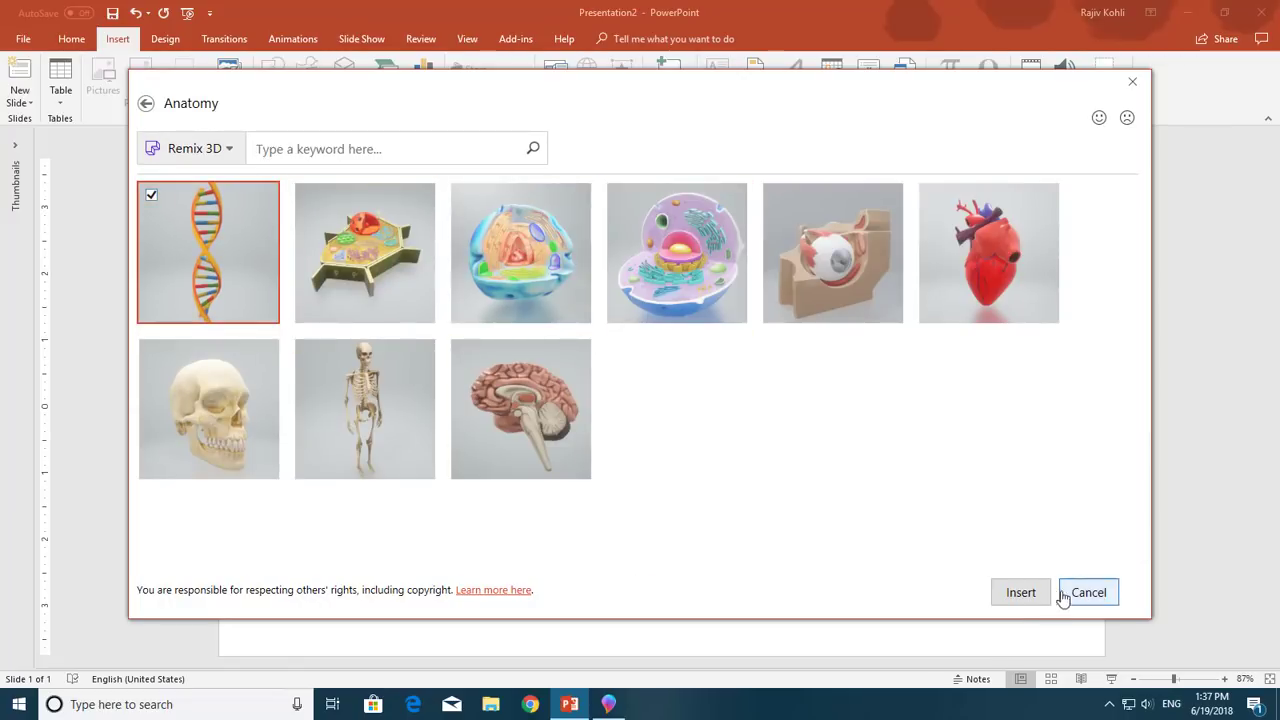
pyautogui.click(1021, 594)
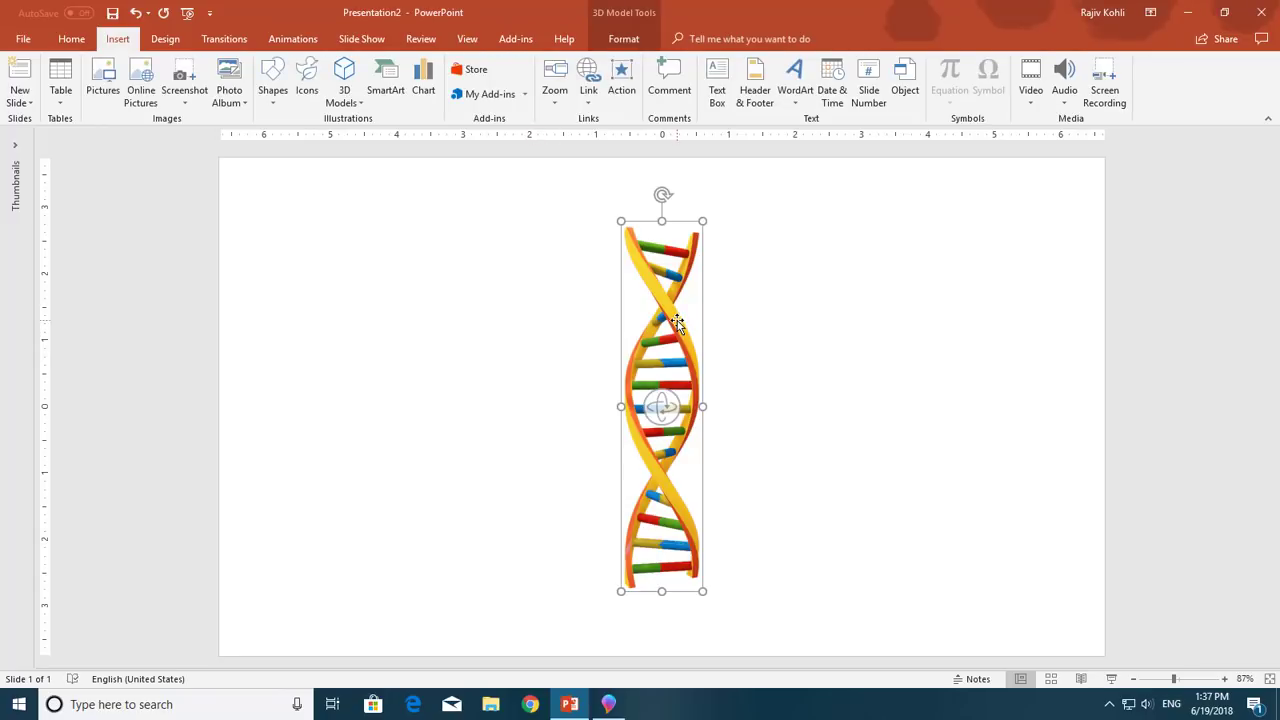
# Align the DNA helix model to the center and middle of the slide.
pyautogui.click(622, 40)
pyautogui.click(664, 76)
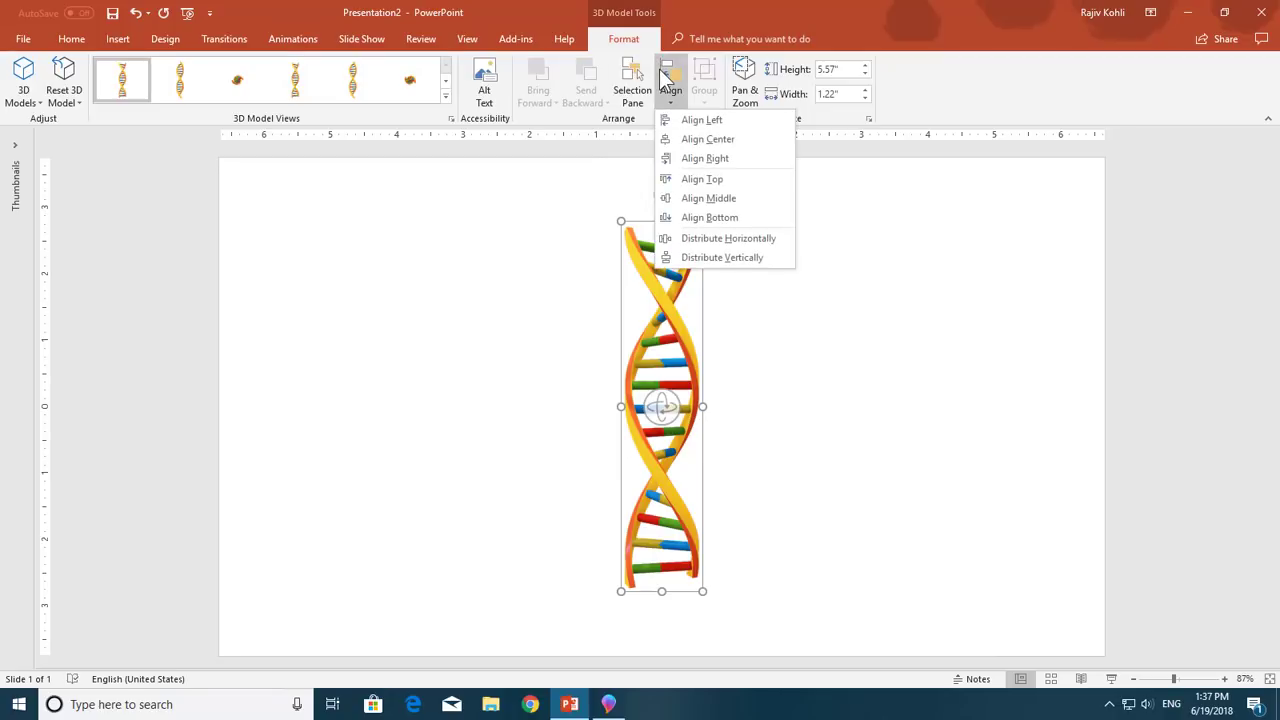
pyautogui.click(701, 134)
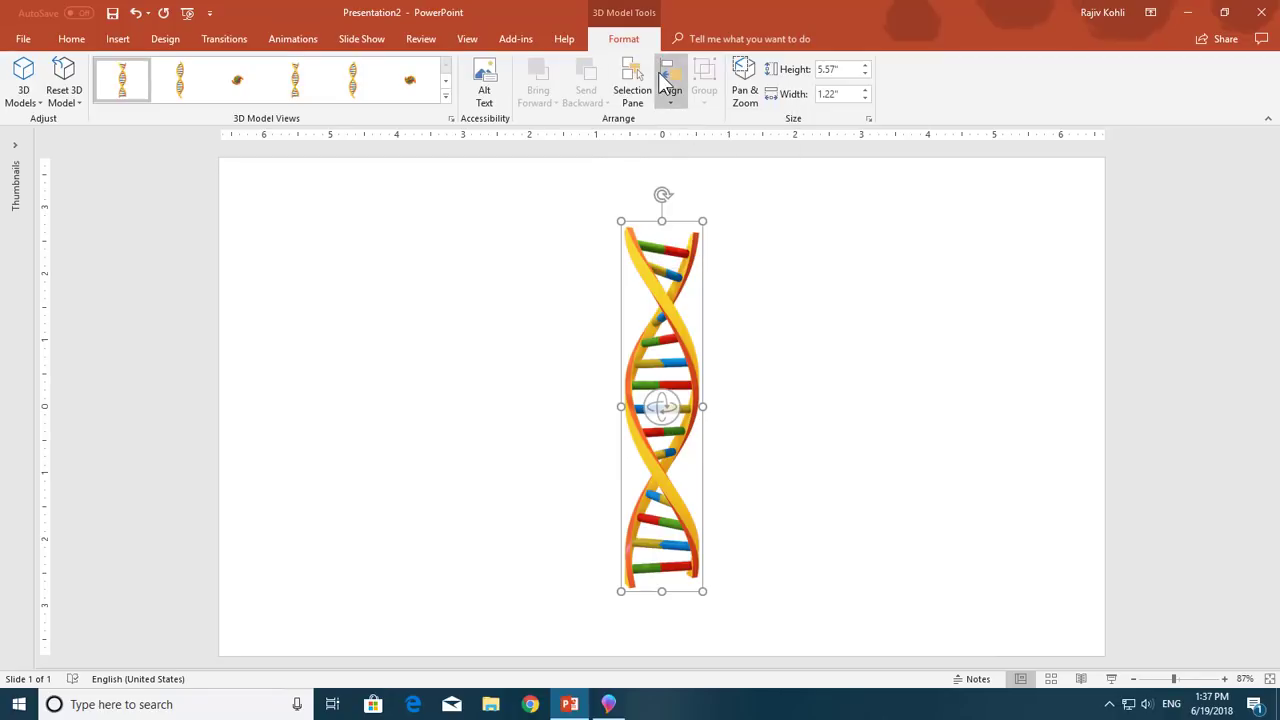
pyautogui.click(670, 80)
pyautogui.click(707, 198)
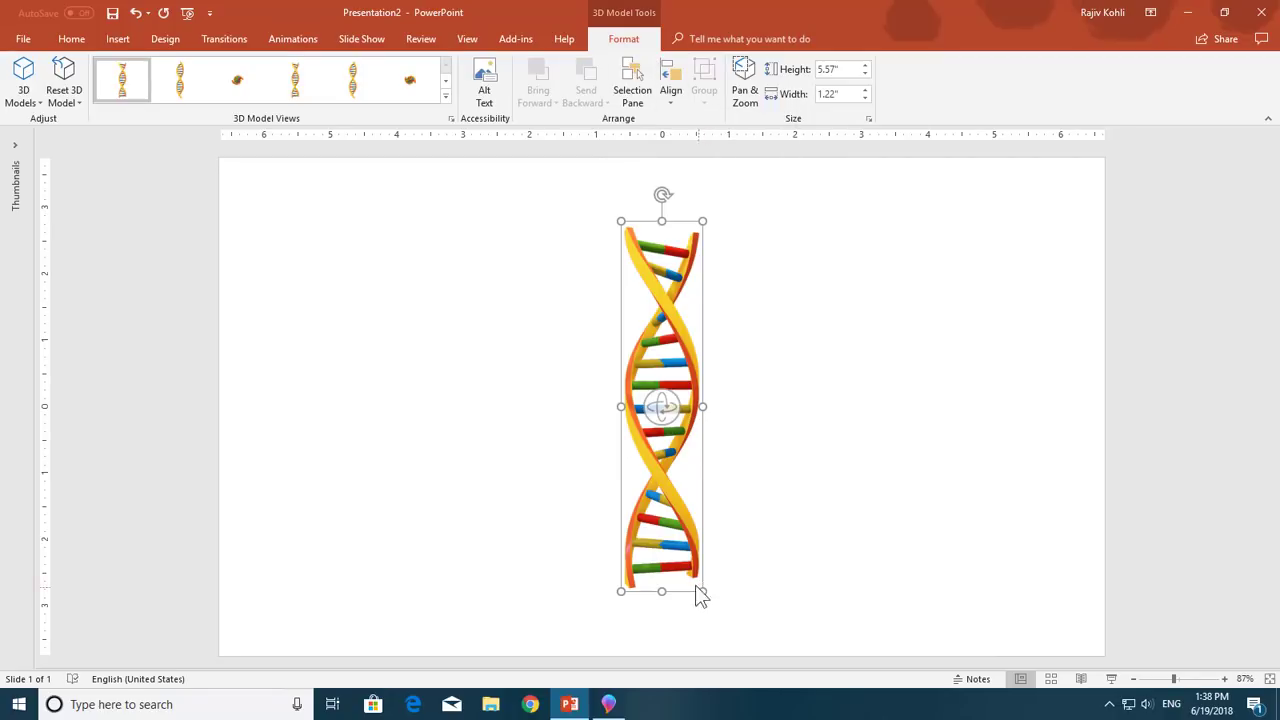
# Tilt the DNA helix model in 3D and apply the Turntable animation to it.
pyautogui.moveTo(657, 397); pyautogui.dragTo(731, 437)
pyautogui.click(297, 40)
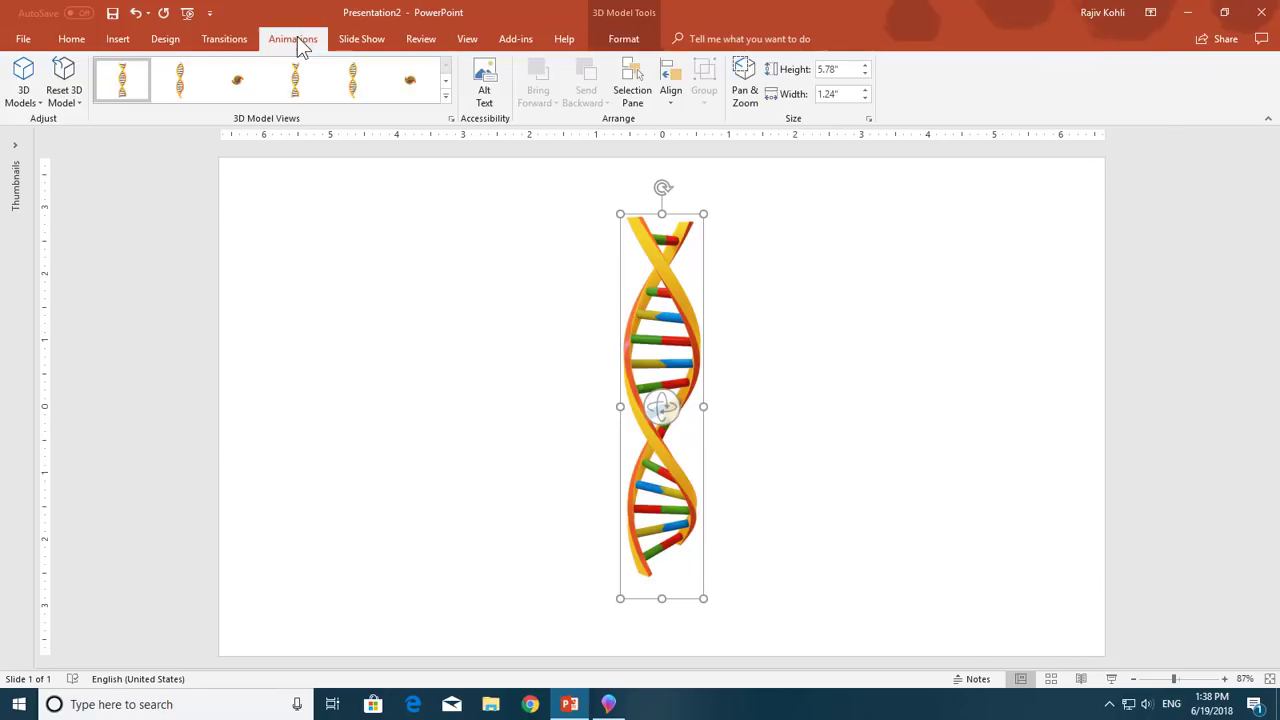
pyautogui.click(211, 88)
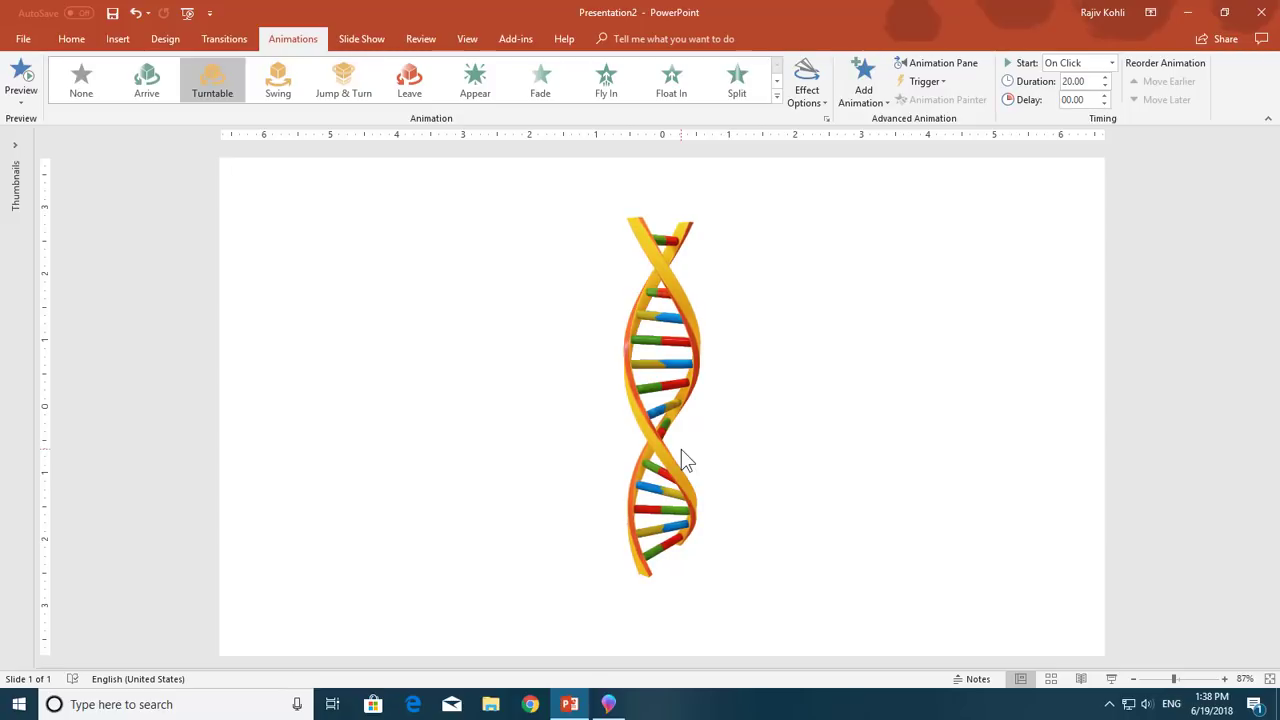
# Delete the DNA helix model from the slide.
pyautogui.click(690, 320)
pyautogui.click(224, 96)
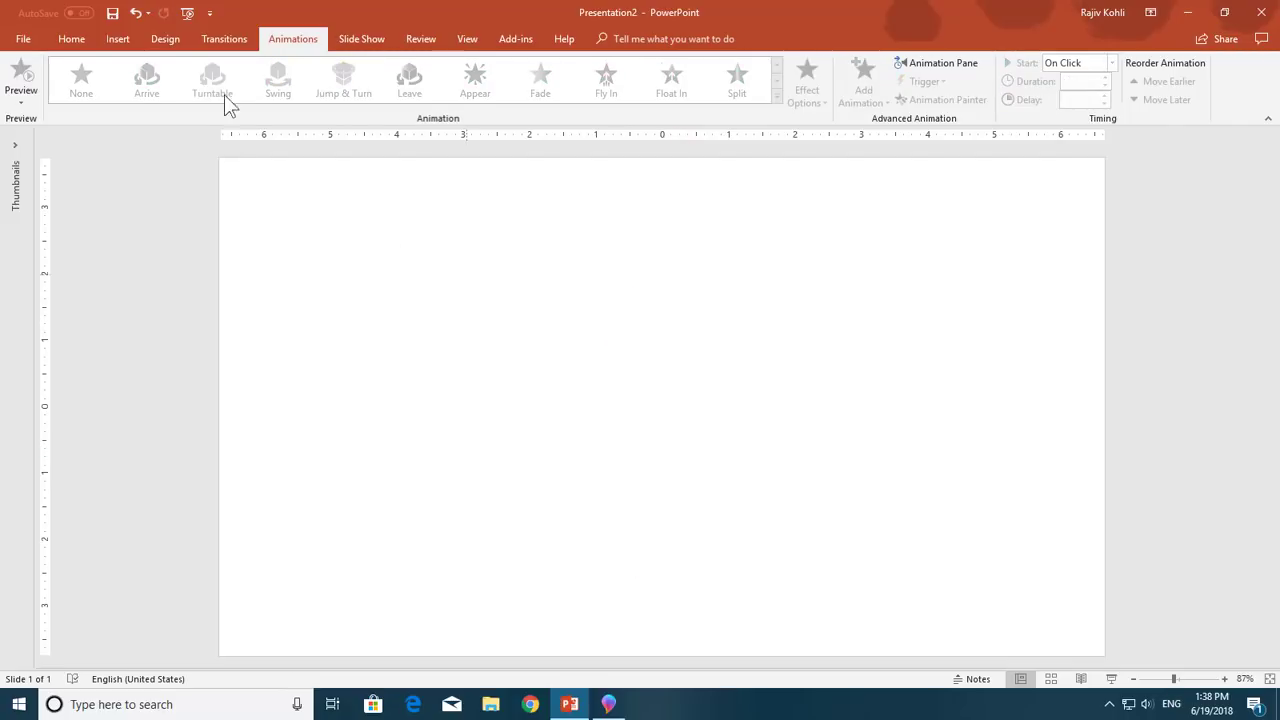
# Insert the 3D model file Single DNA String from the Desktop folder onto the slide.
pyautogui.click(127, 41)
pyautogui.click(354, 94)
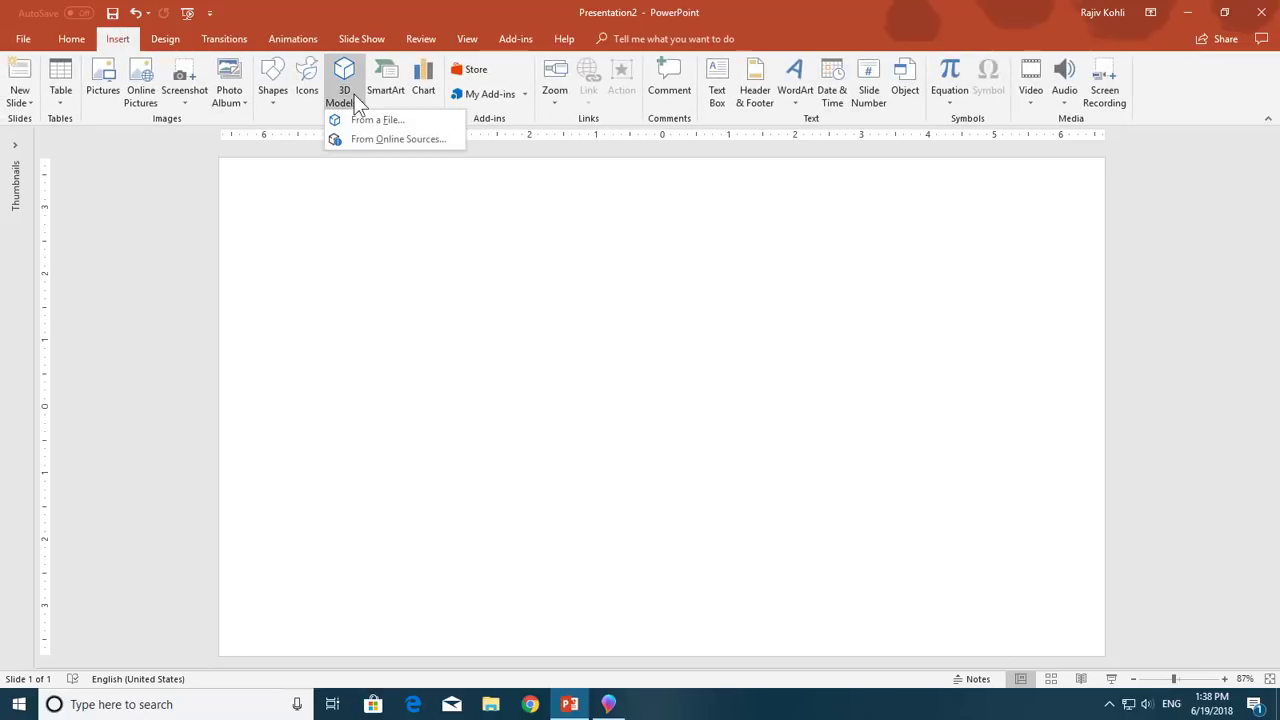
pyautogui.click(361, 120)
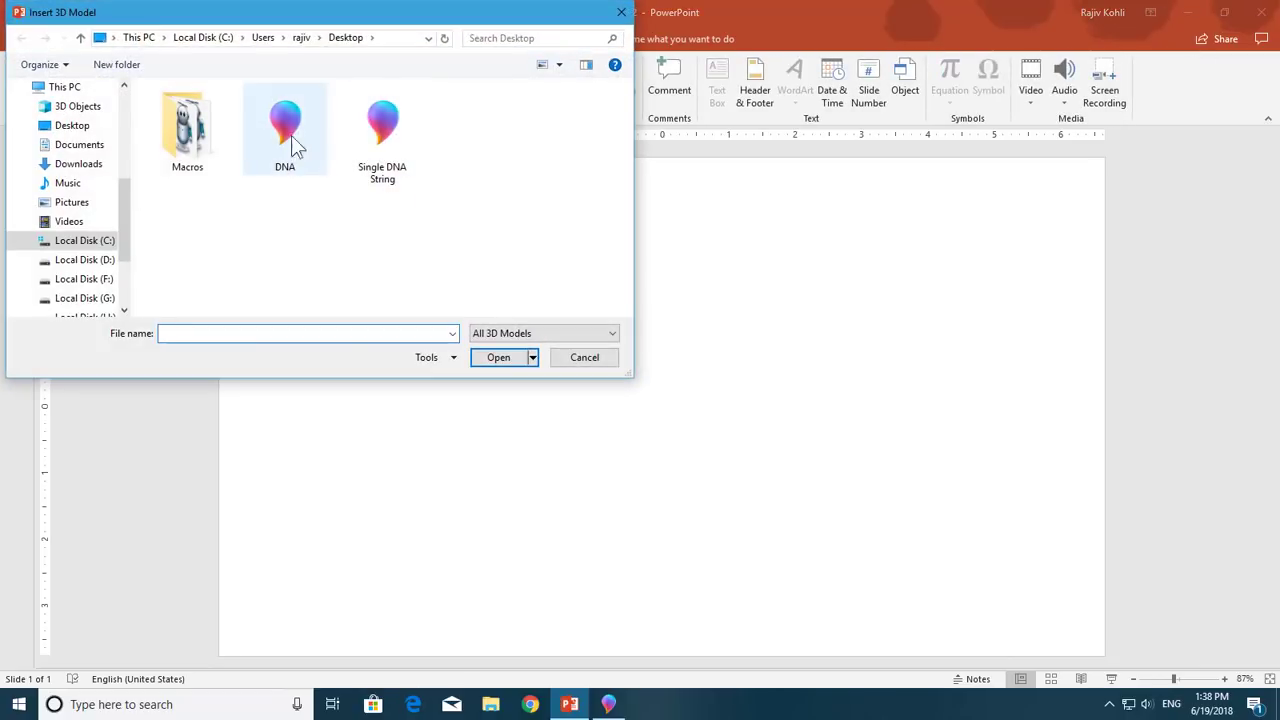
pyautogui.click(290, 128)
pyautogui.click(382, 130)
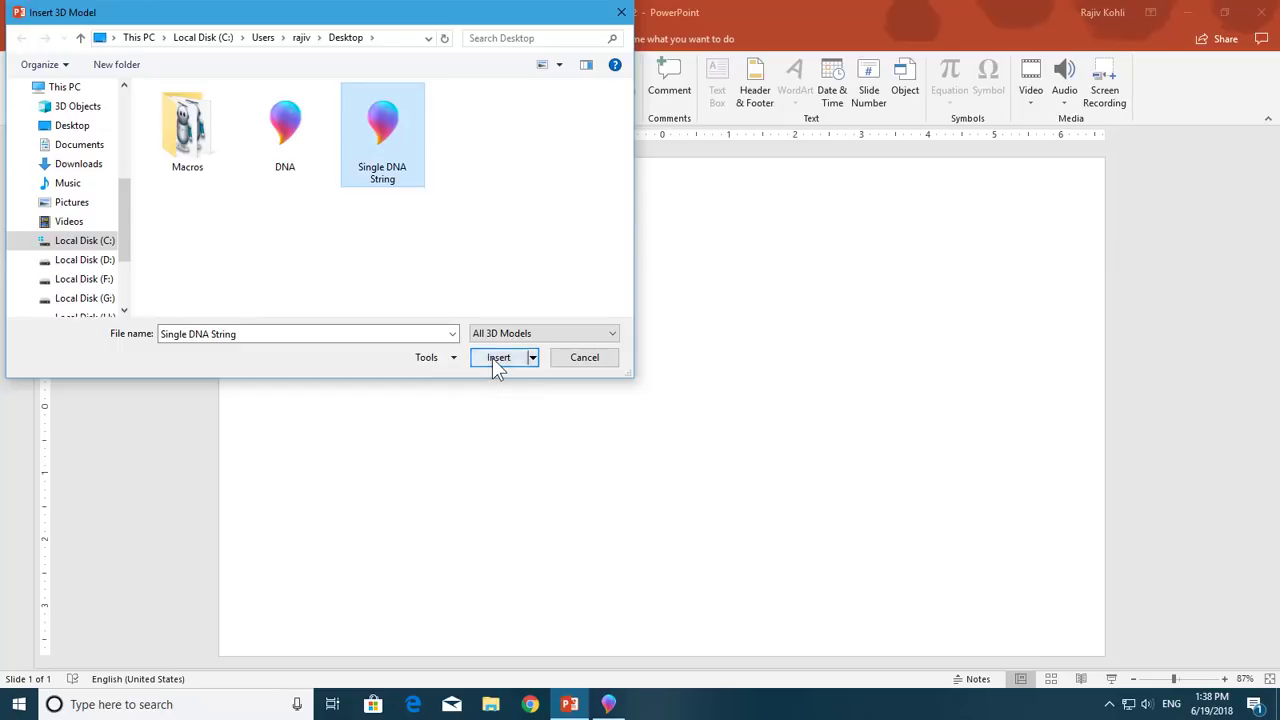
pyautogui.click(497, 358)
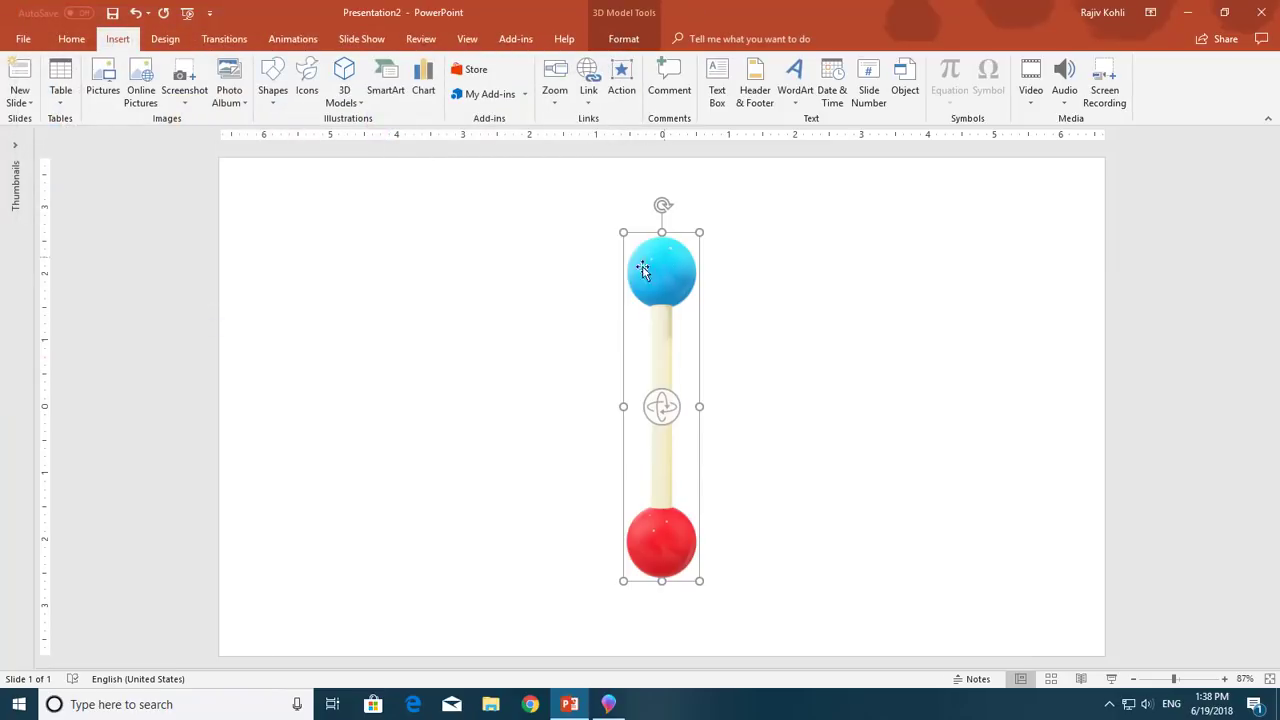
# Switch to Paint 3D and examine the file type offered for saving a 3D model copy, without saving.
pyautogui.click(608, 704)
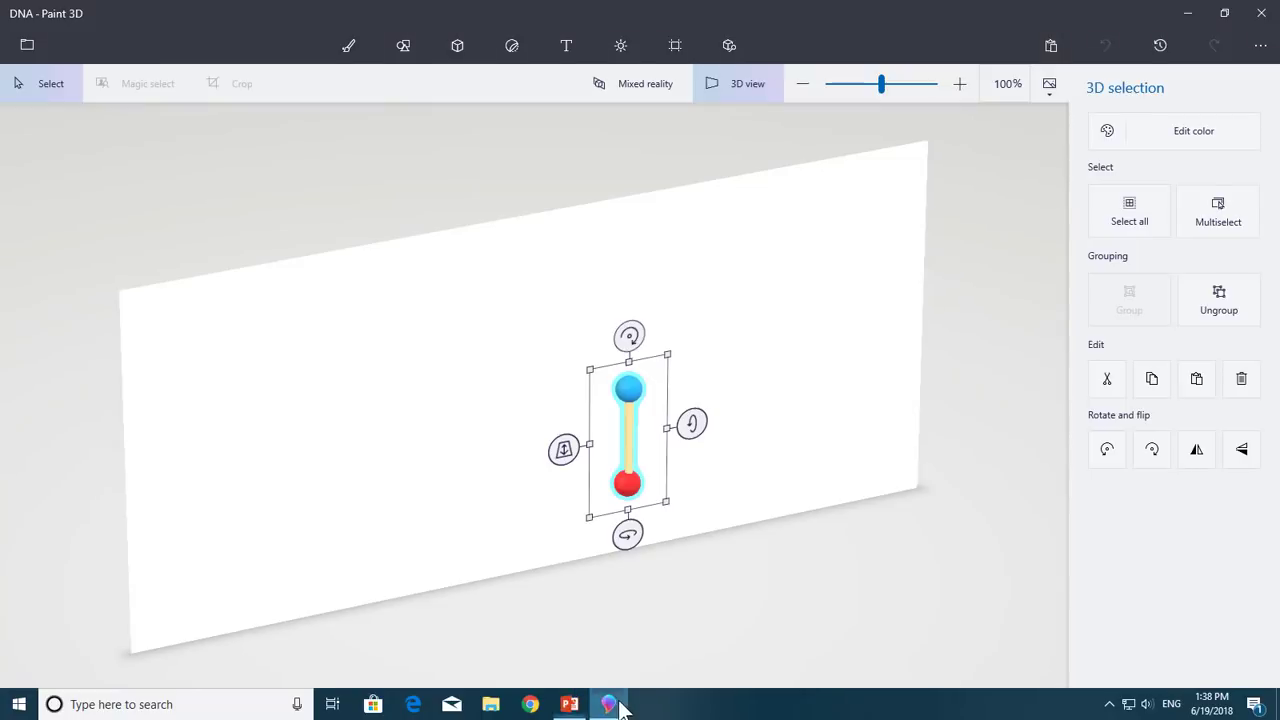
pyautogui.press('b')
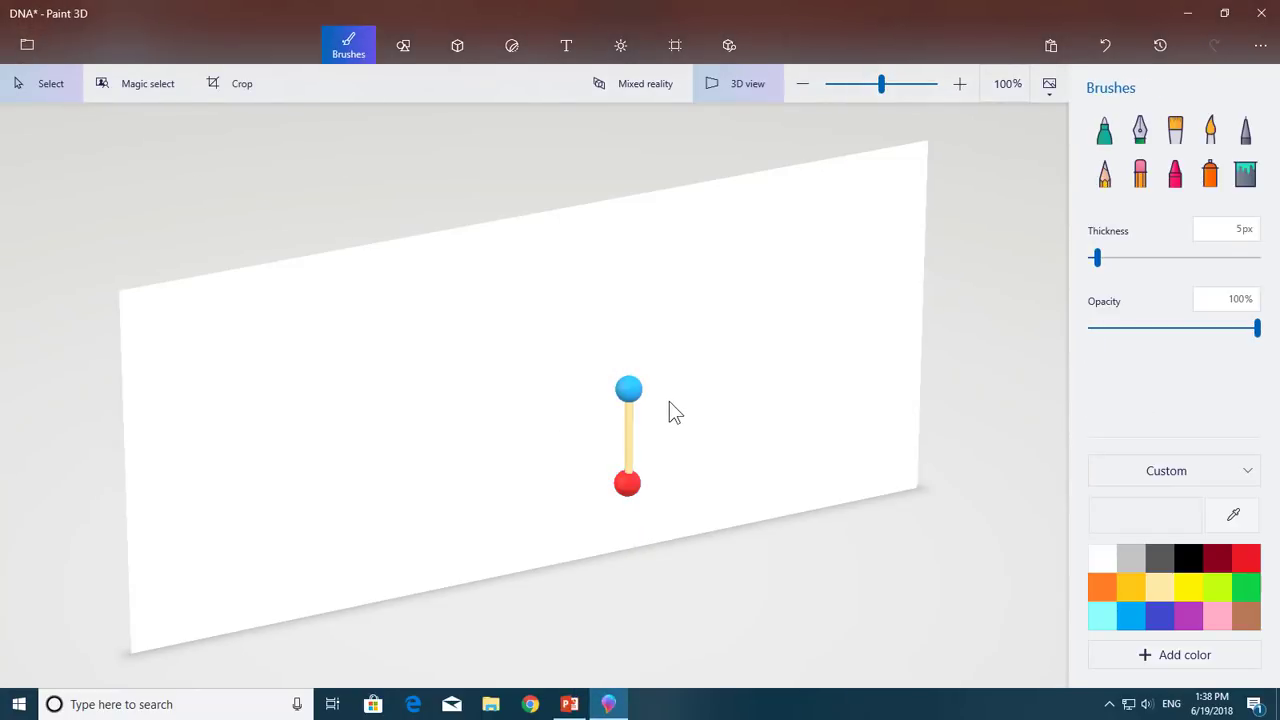
pyautogui.click(24, 45)
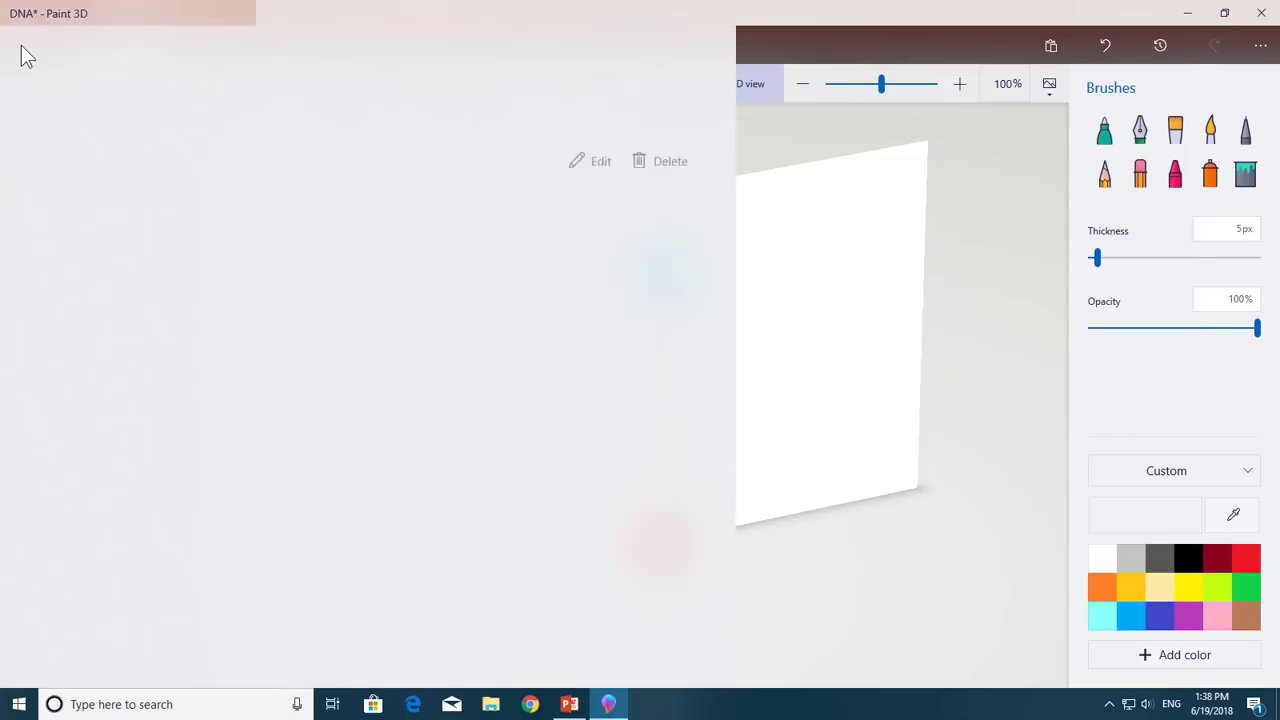
pyautogui.click(86, 248)
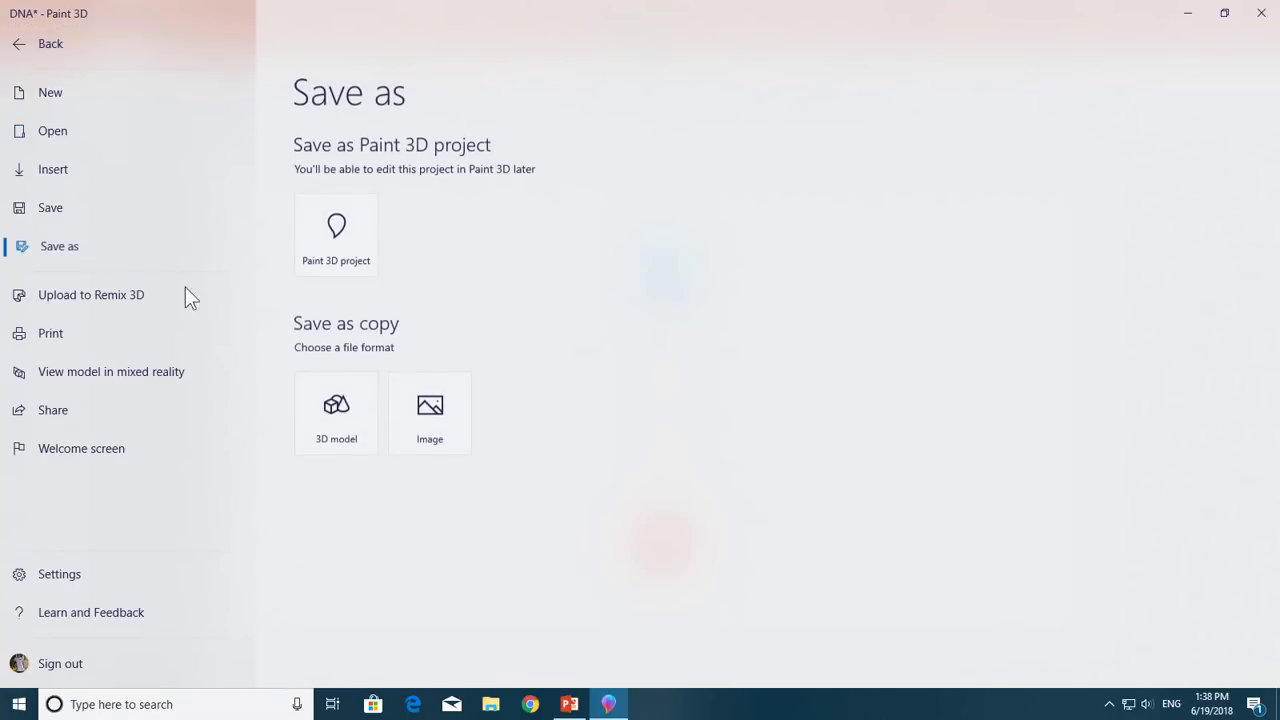
pyautogui.click(339, 415)
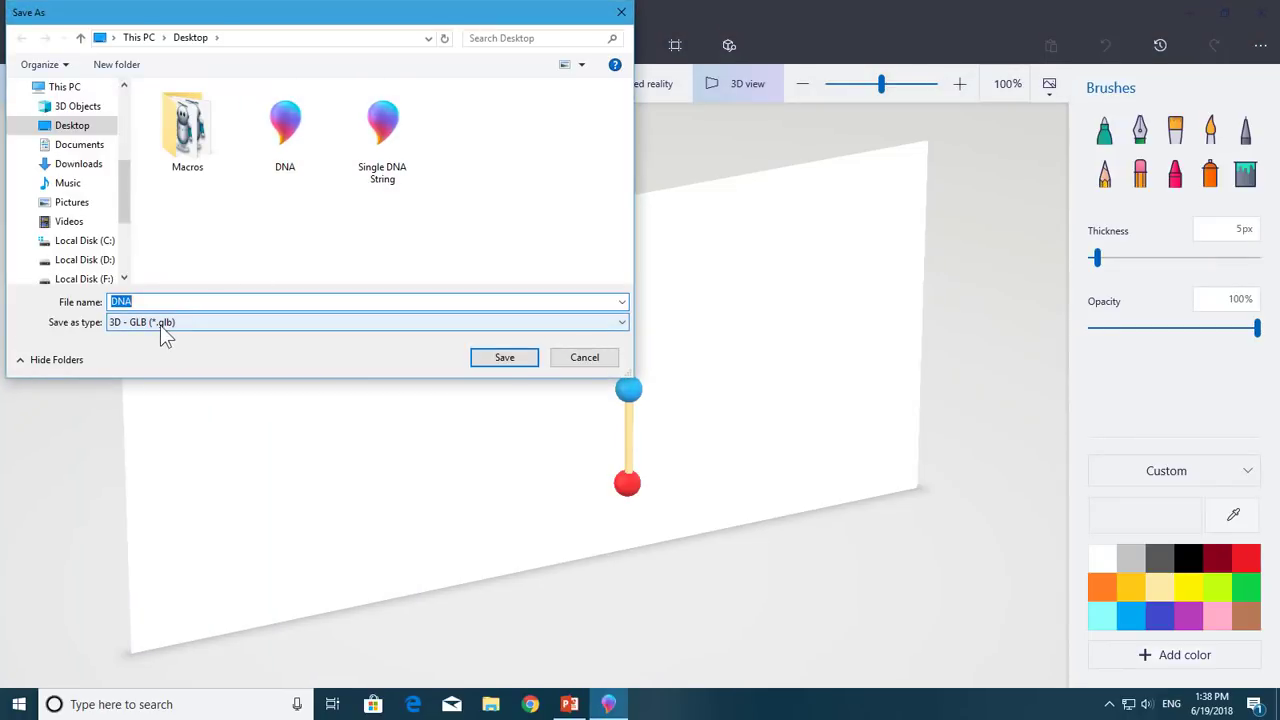
pyautogui.click(584, 357)
# Switch to PowerPoint and examine the 3D file formats supported for inserting a model from a file, without inserting one.
pyautogui.click(569, 704)
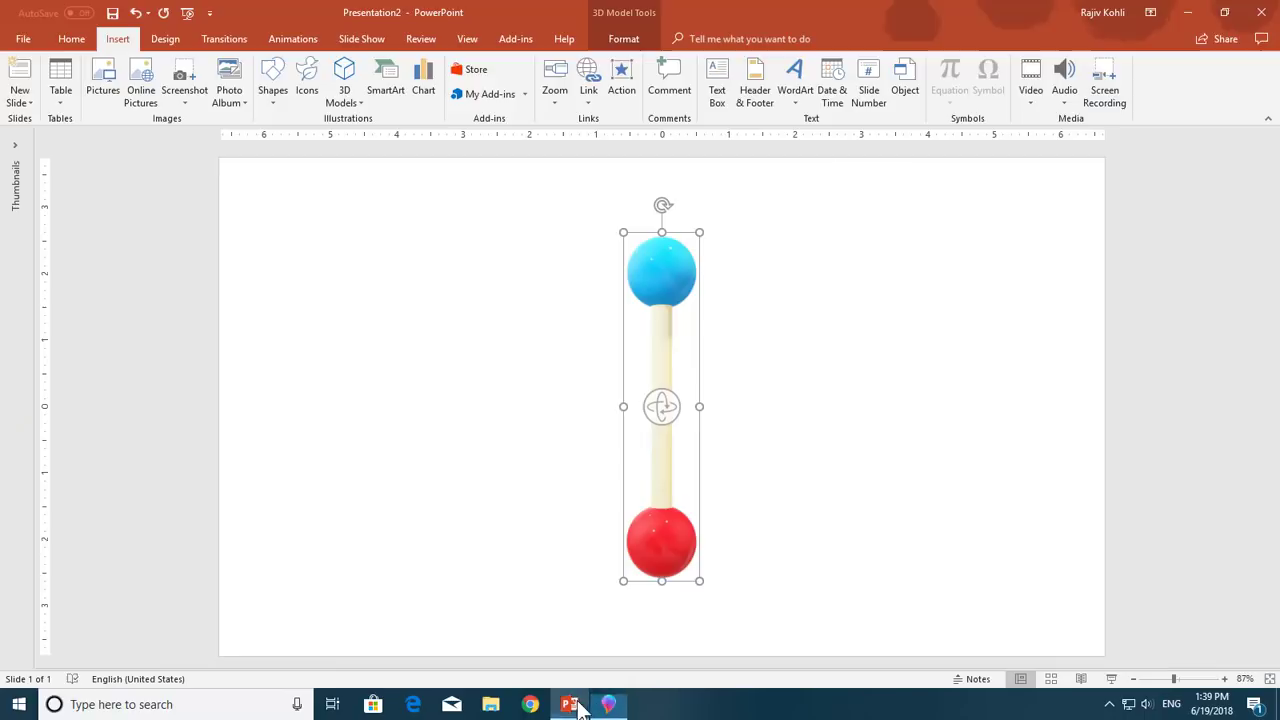
pyautogui.click(350, 110)
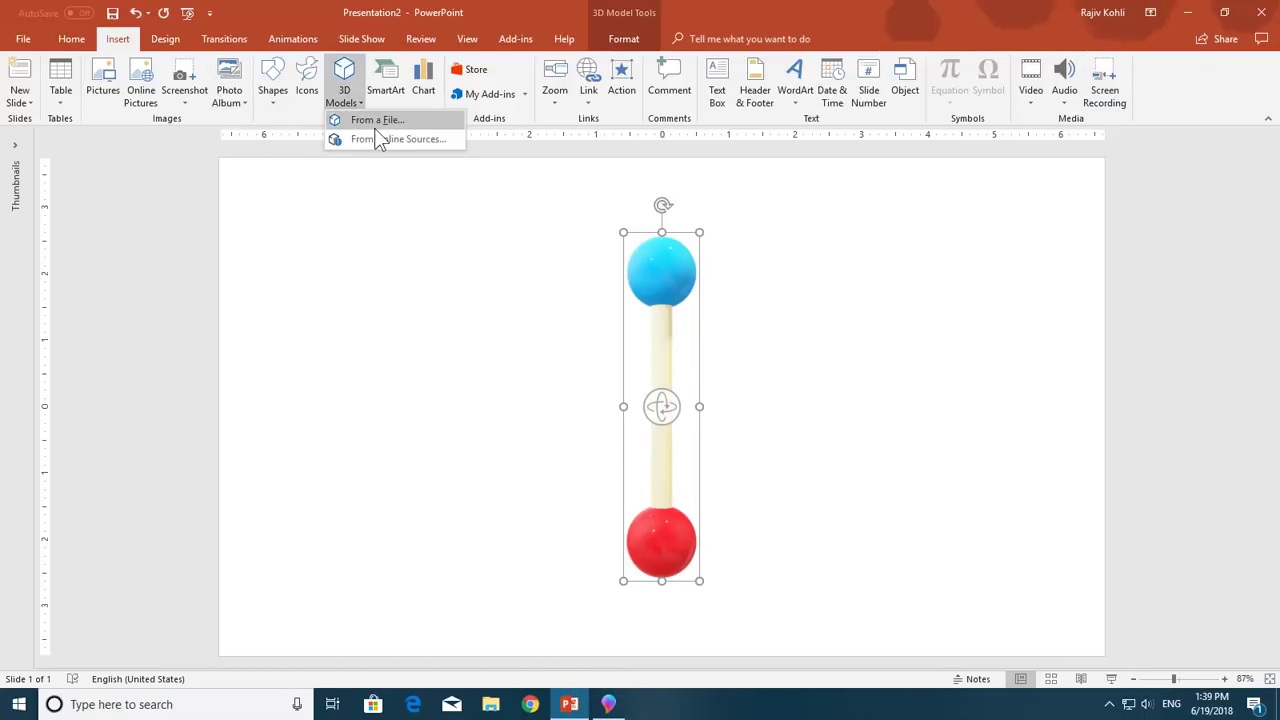
pyautogui.click(378, 120)
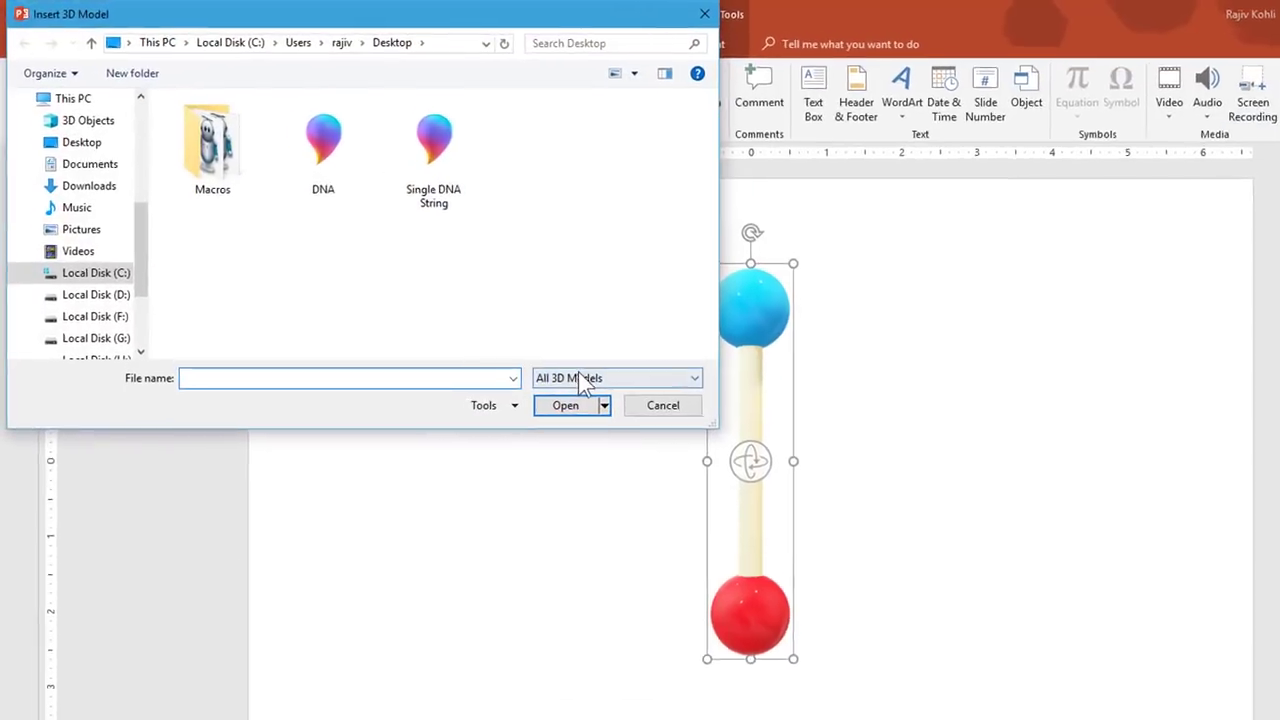
pyautogui.click(585, 380)
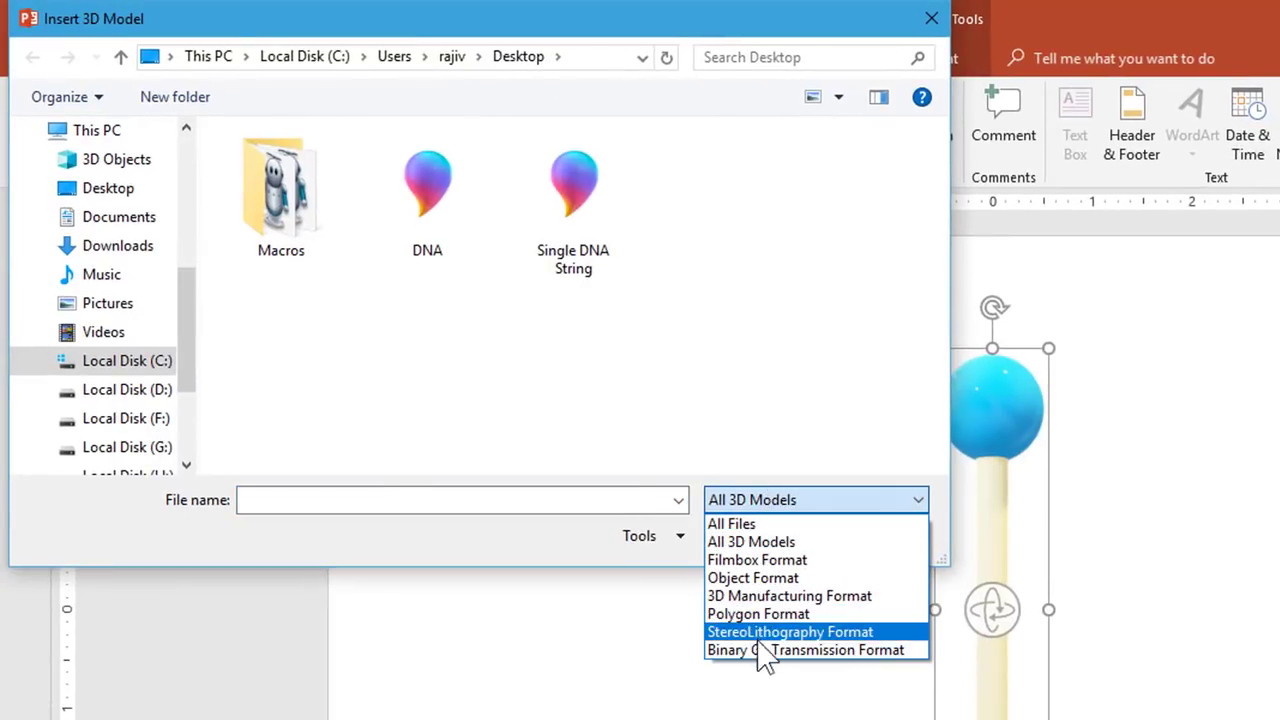
pyautogui.click(689, 394)
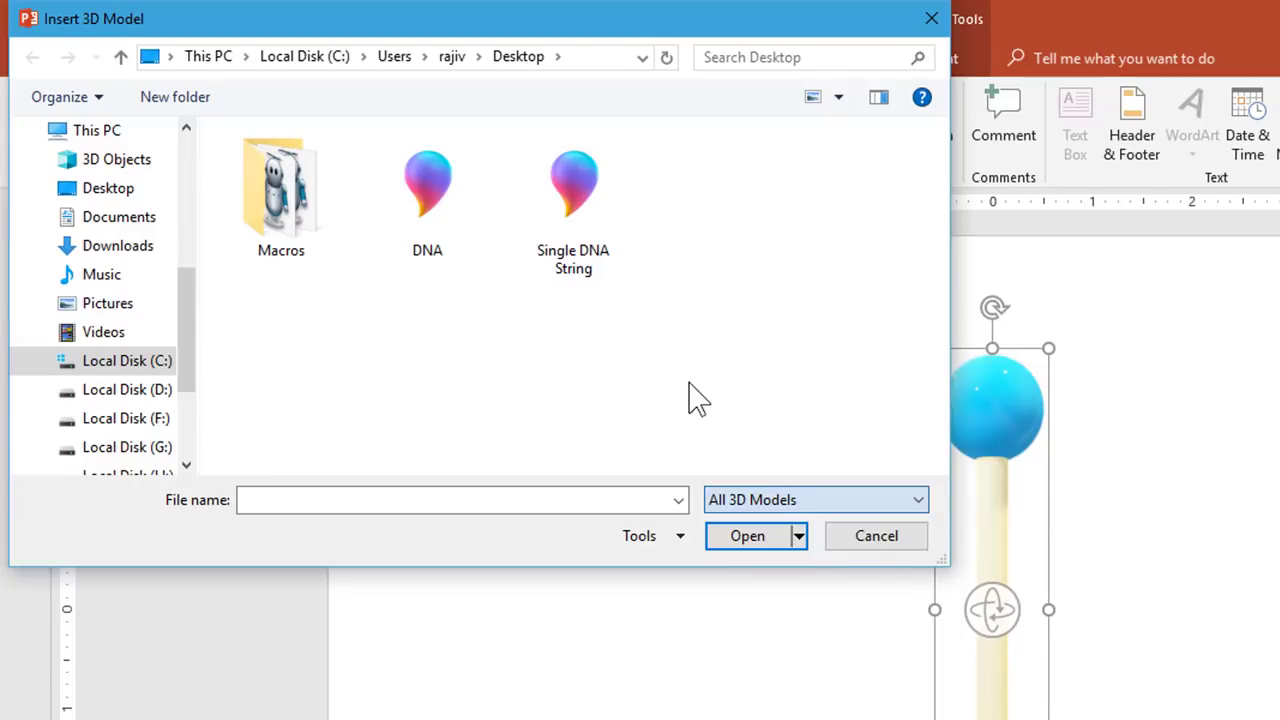
pyautogui.click(876, 540)
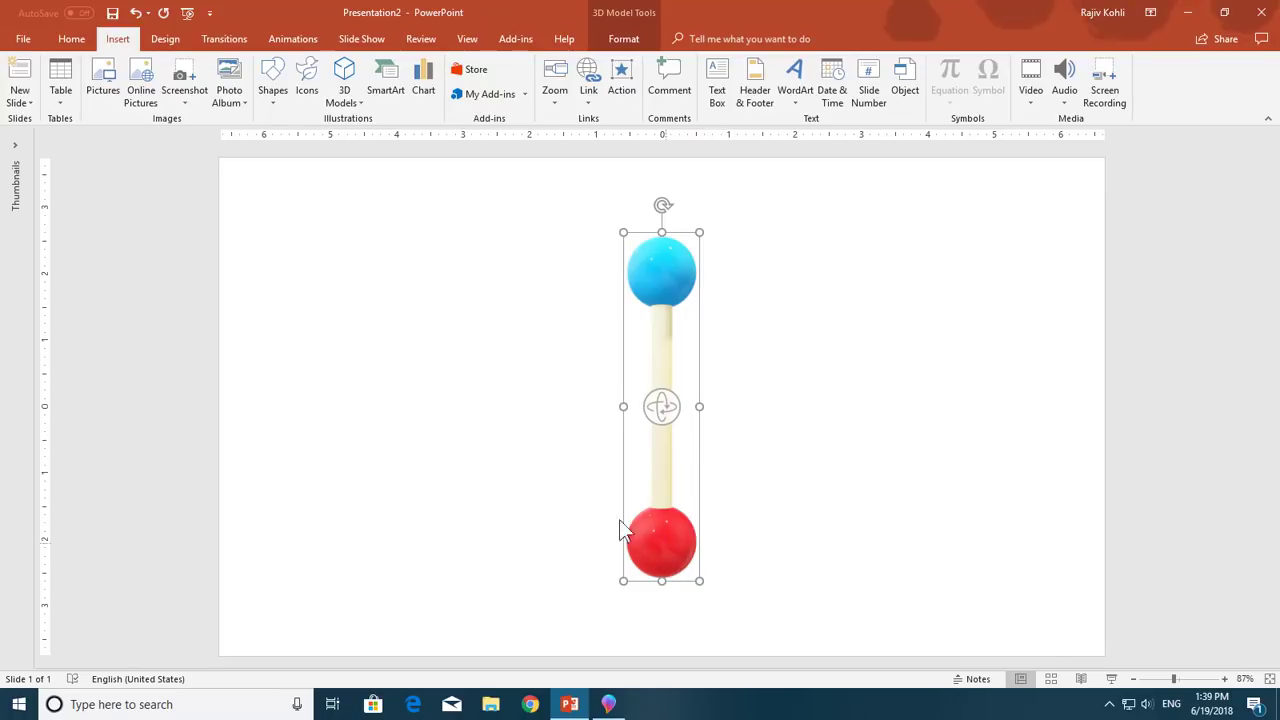
# Format the slide background with a solid dark blue-gray fill.
pyautogui.rightClick(847, 235)
pyautogui.click(913, 370)
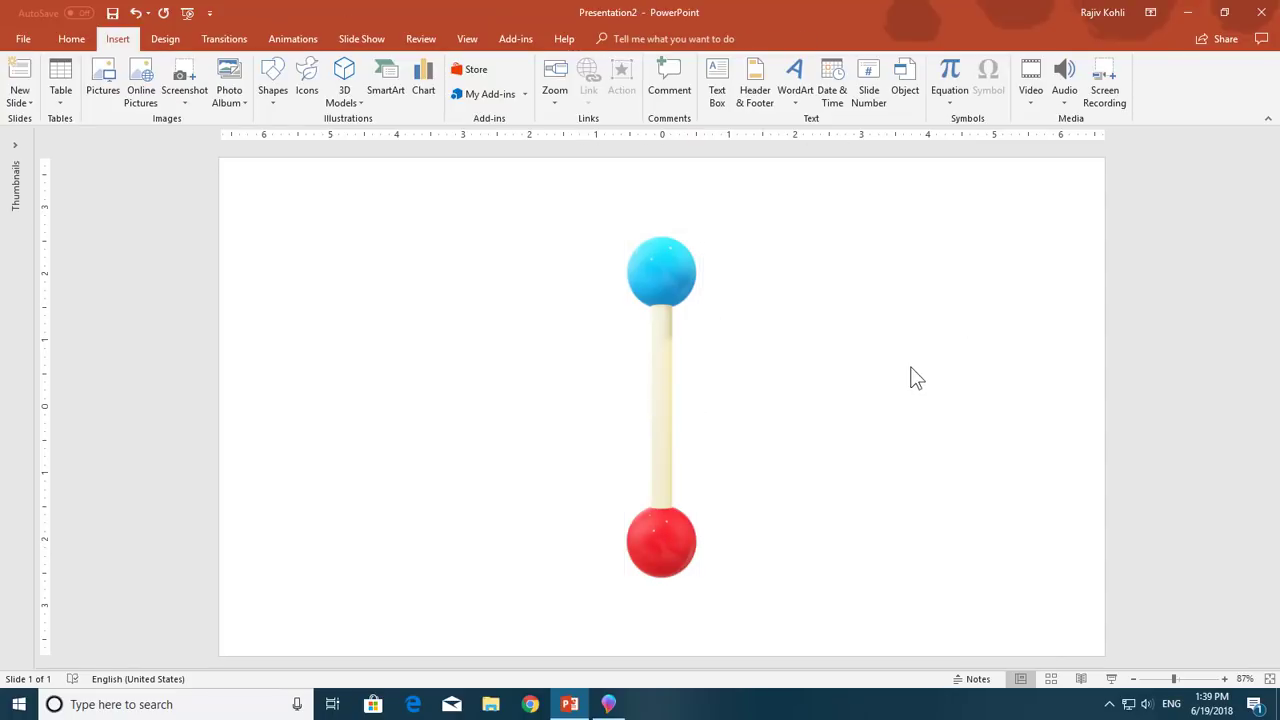
pyautogui.click(1246, 339)
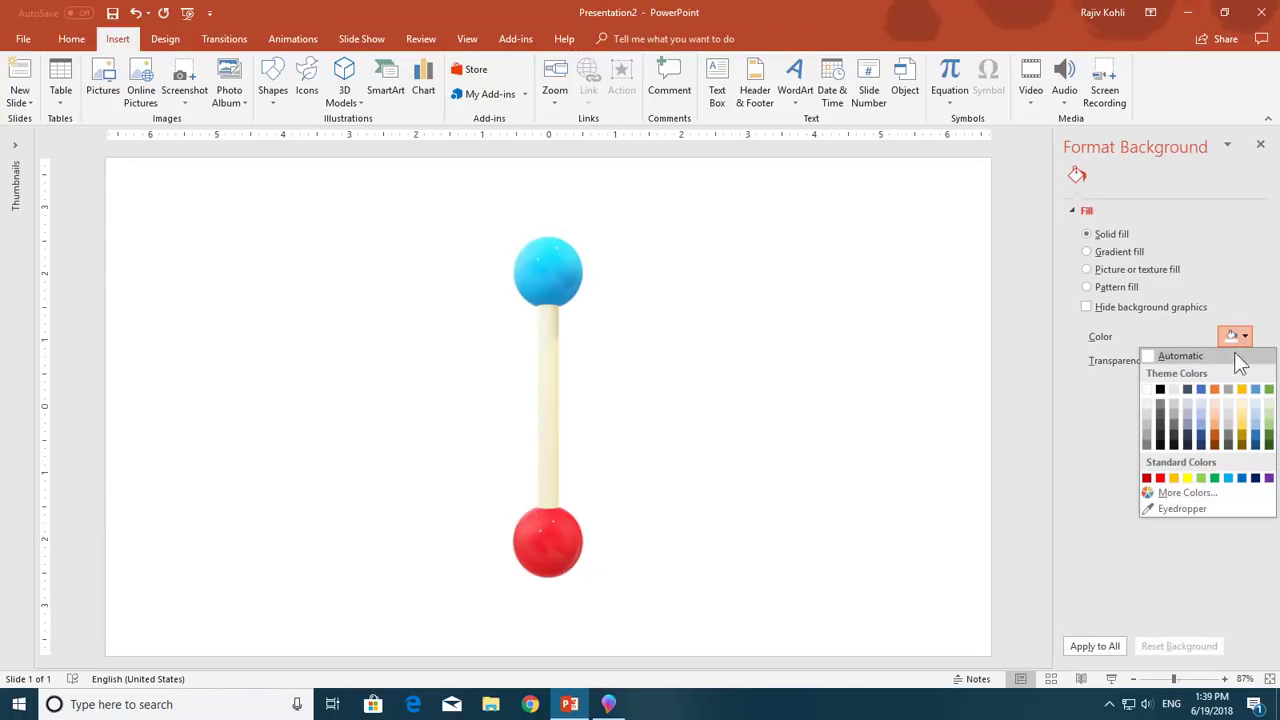
pyautogui.press('Escape')
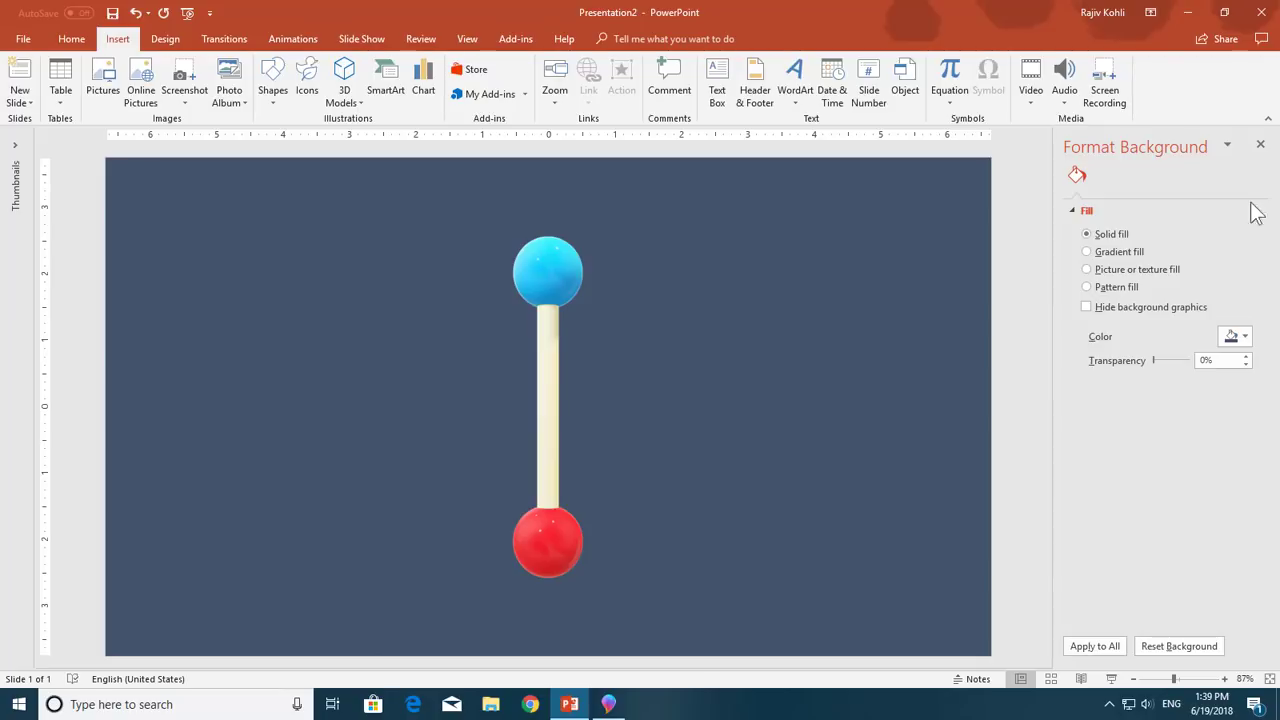
pyautogui.click(1260, 145)
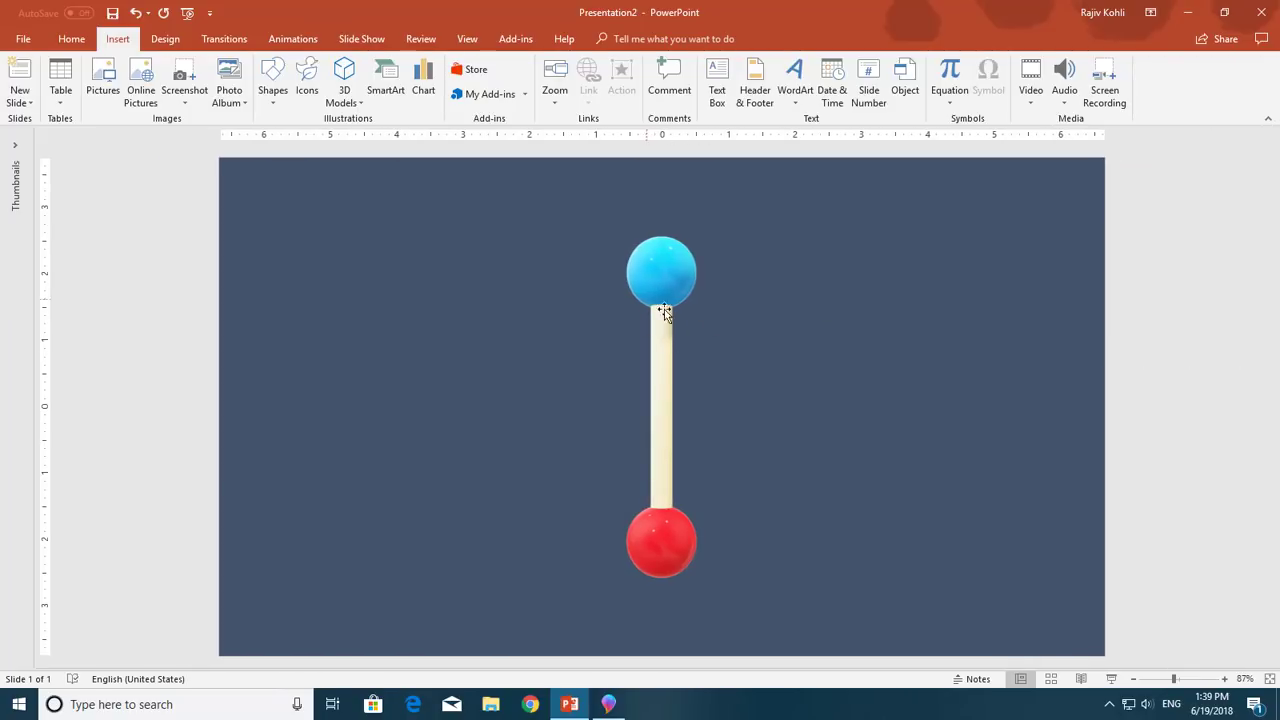
# Move the DNA string model to the left part of the slide and shrink it to about 1.77" high.
pyautogui.moveTo(668, 271); pyautogui.dragTo(424, 262)
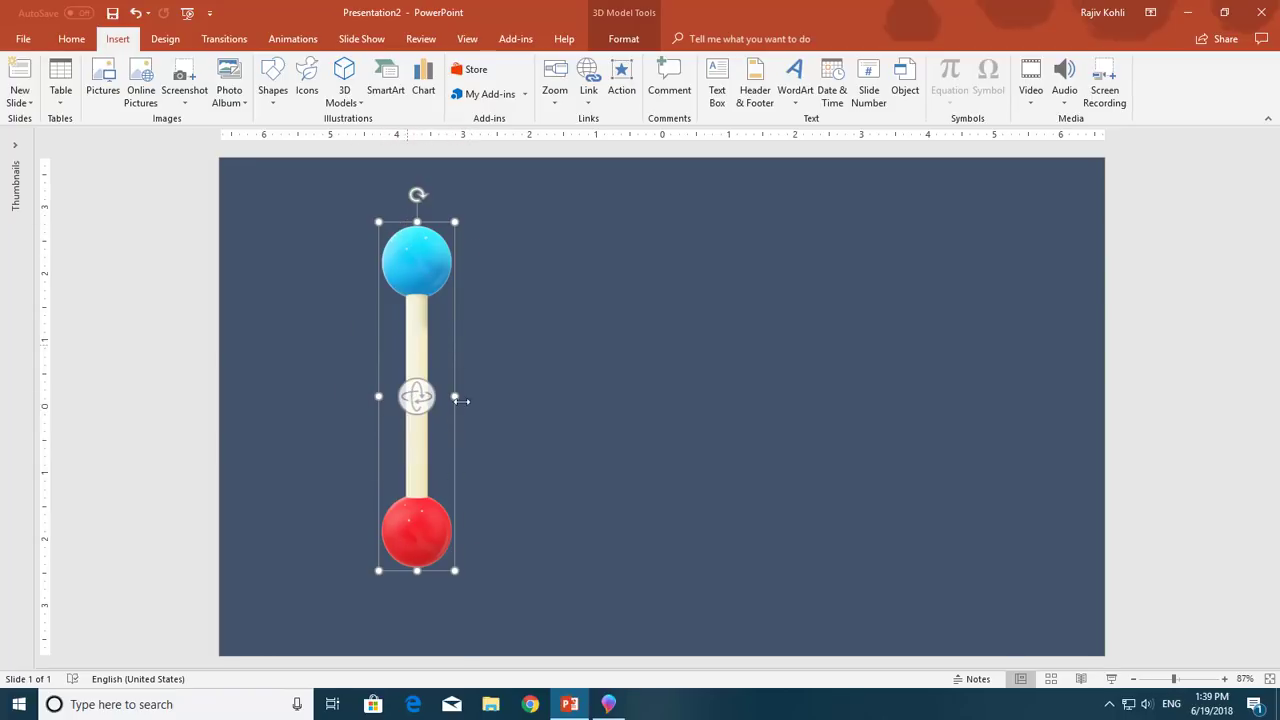
pyautogui.moveTo(417, 396); pyautogui.dragTo(486, 370)
pyautogui.moveTo(455, 570); pyautogui.dragTo(414, 434)
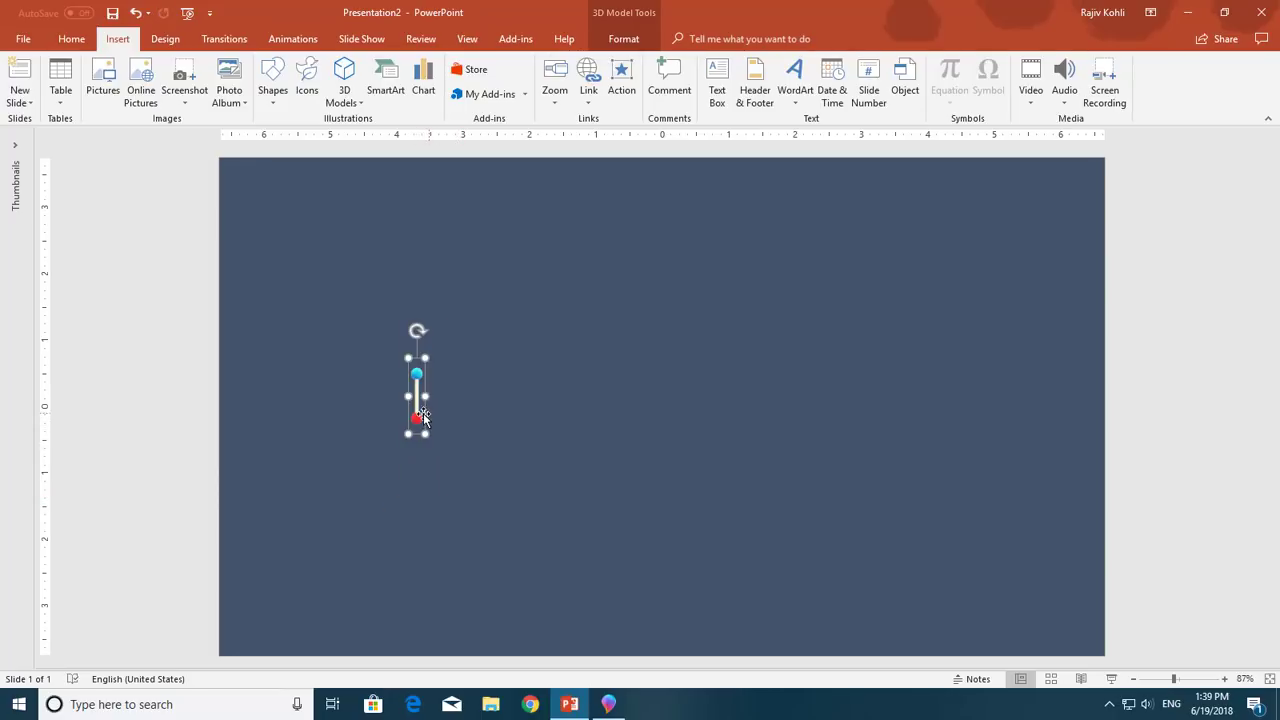
pyautogui.moveTo(425, 434); pyautogui.dragTo(301, 411)
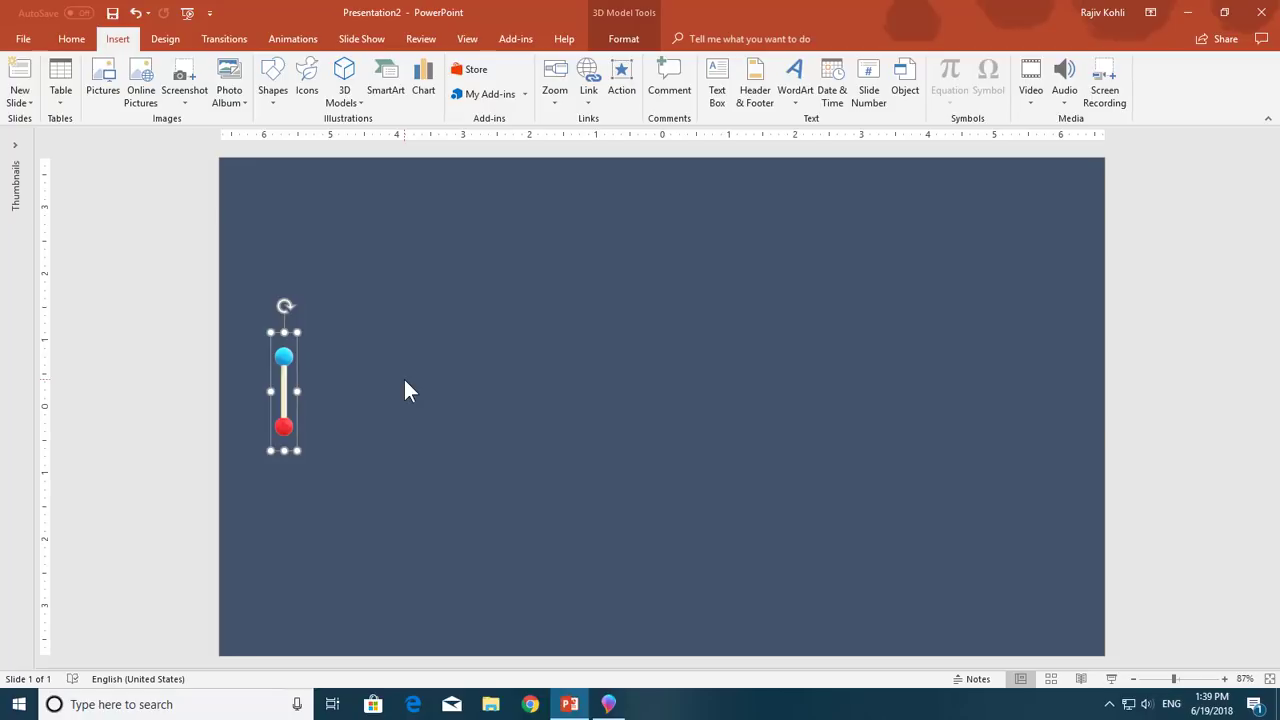
# Align the DNA string model to the slide's center and middle, and move it horizontally to near the slide's left edge.
pyautogui.click(624, 38)
pyautogui.click(670, 82)
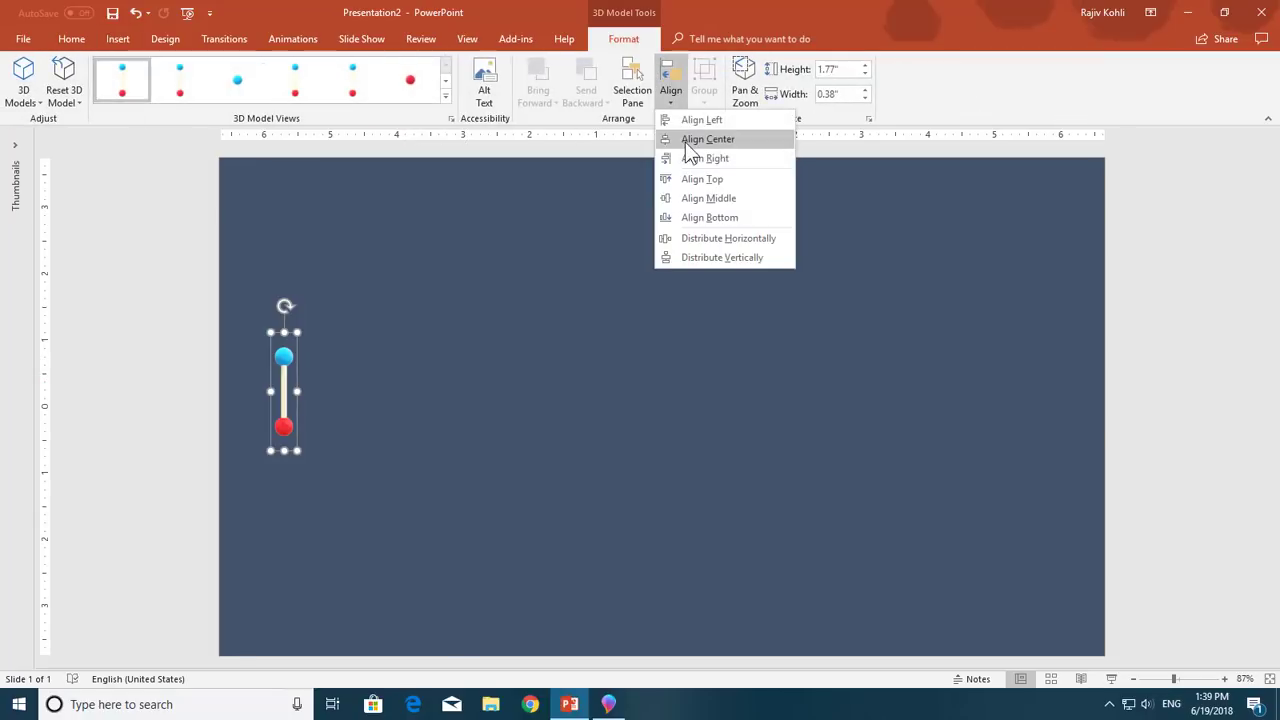
pyautogui.click(708, 139)
pyautogui.click(670, 82)
pyautogui.click(686, 198)
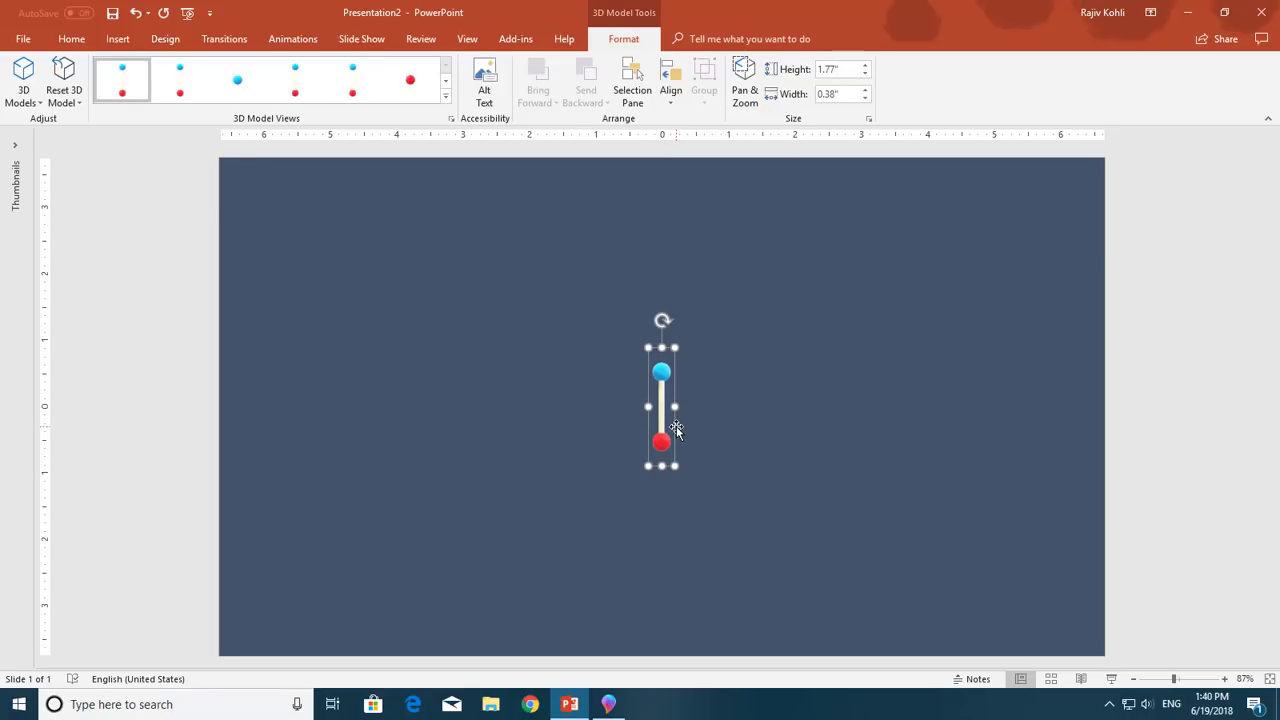
pyautogui.press('shift')
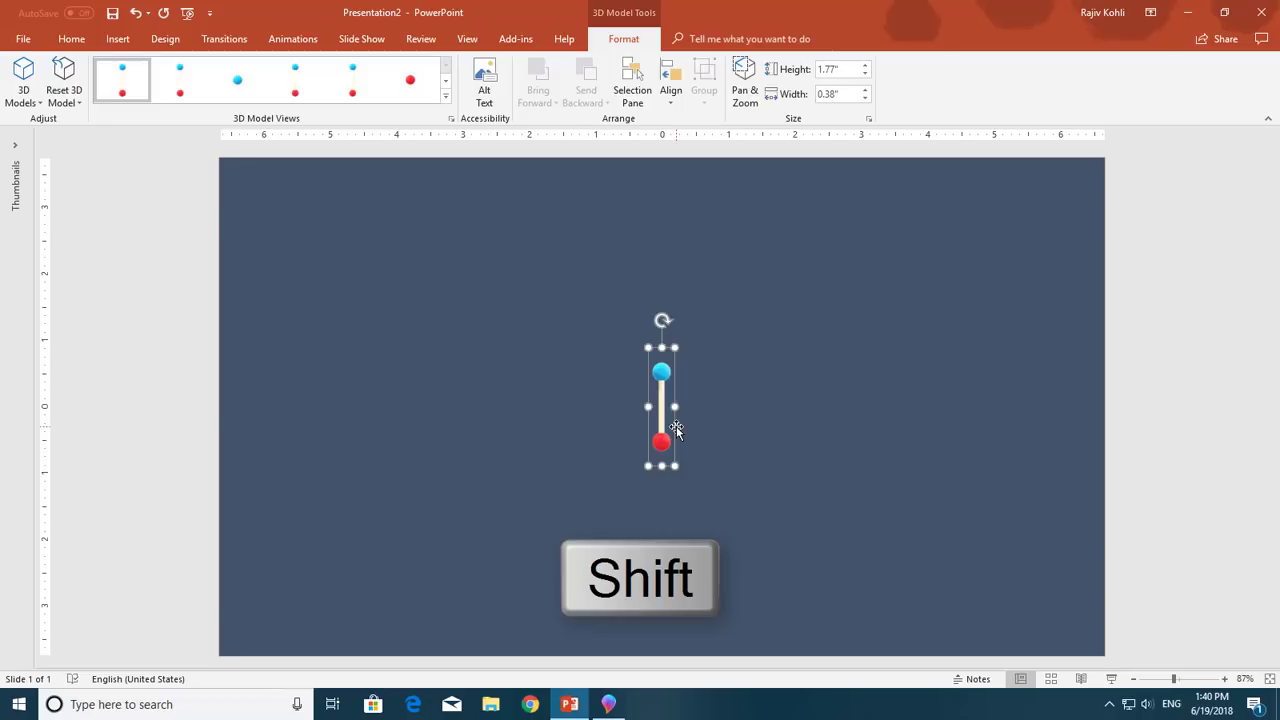
pyautogui.moveTo(676, 428); pyautogui.dragTo(272, 436)
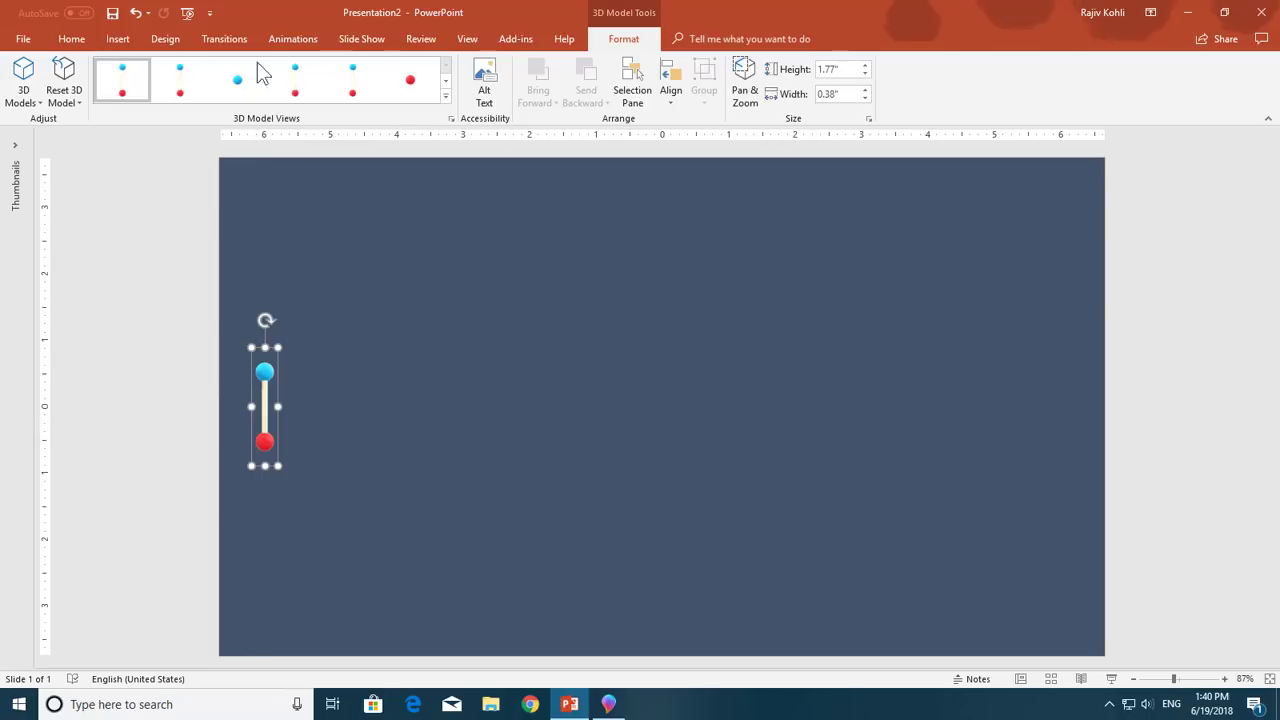
# Add a Turntable animation to the DNA string model and play it from the list of animations.
pyautogui.click(302, 38)
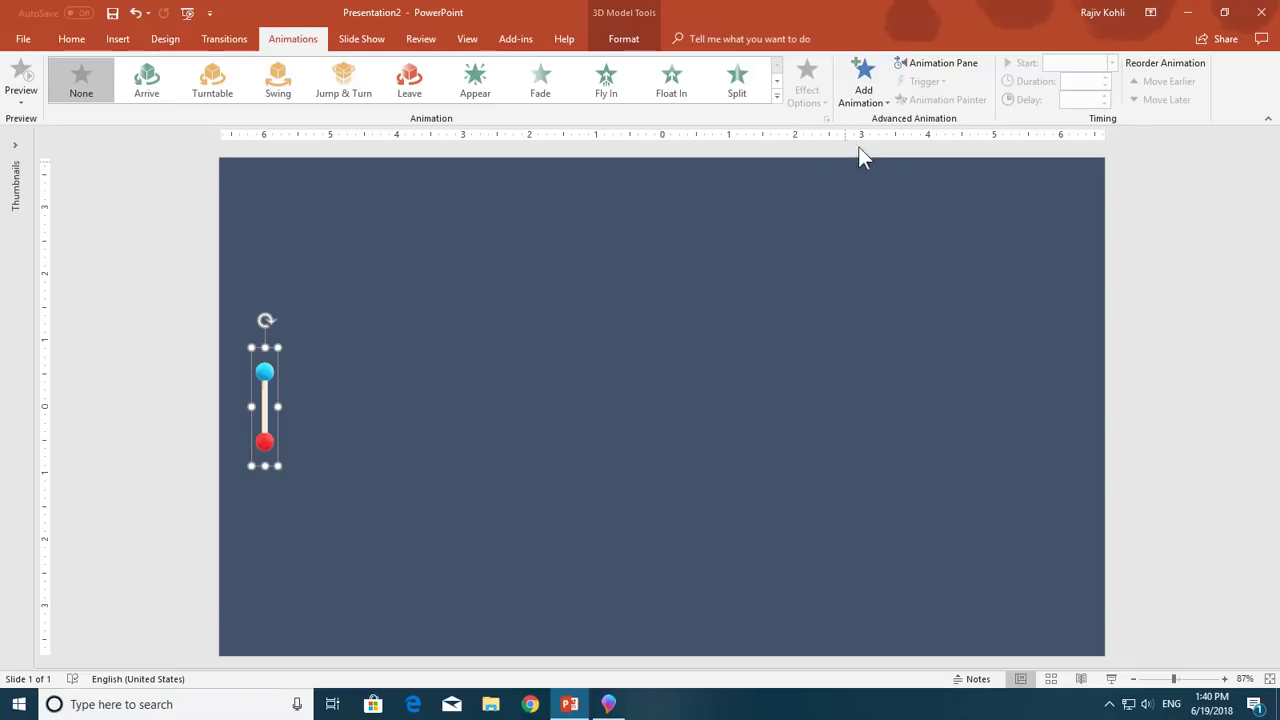
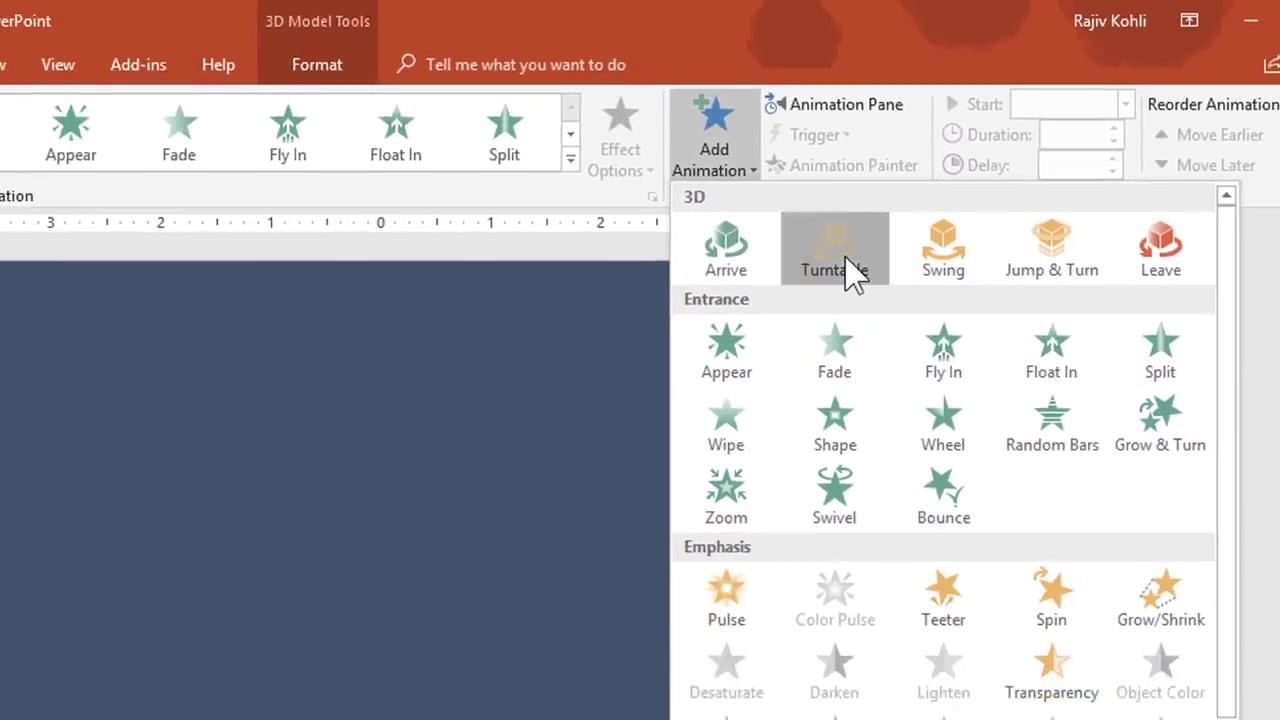
pyautogui.click(787, 322)
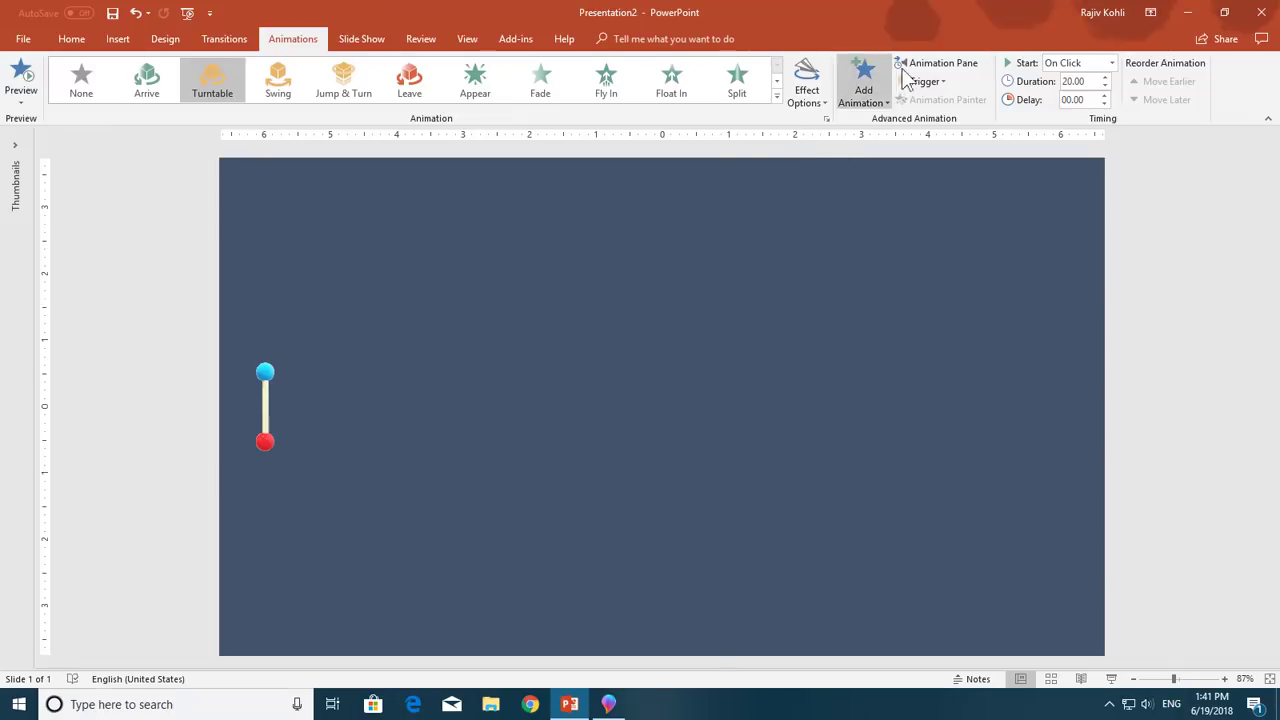
pyautogui.click(931, 62)
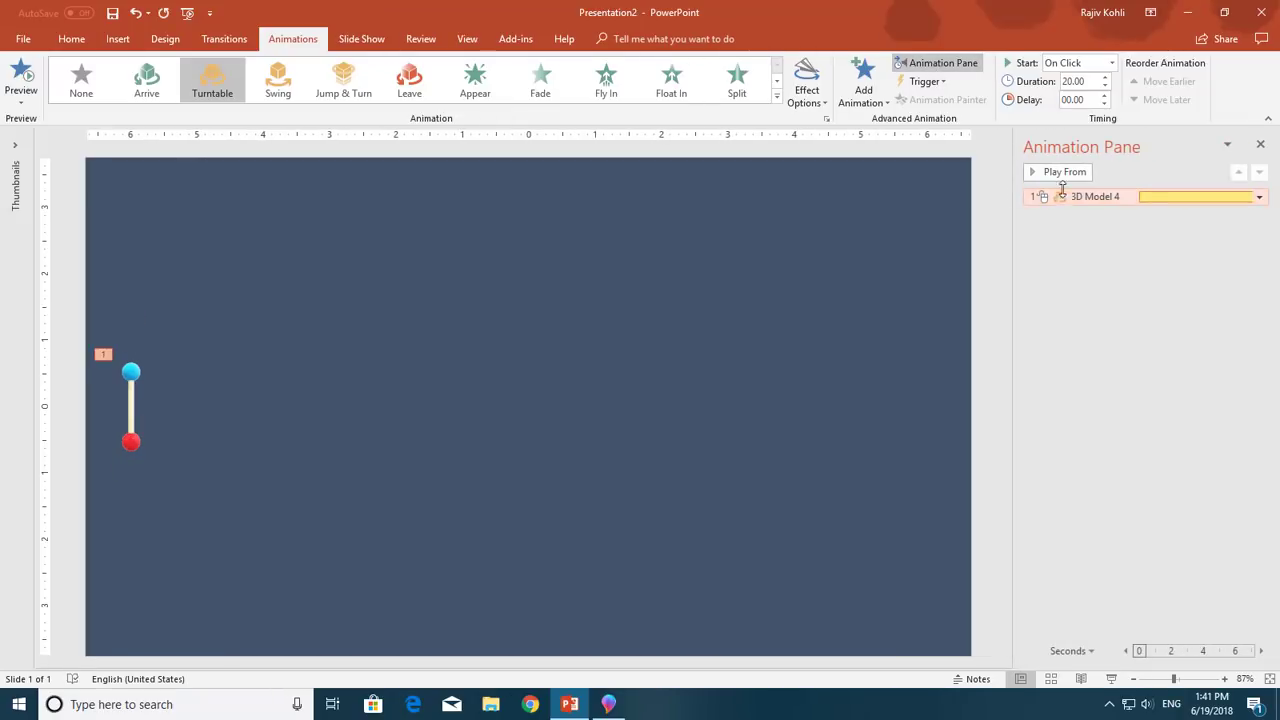
pyautogui.click(1068, 173)
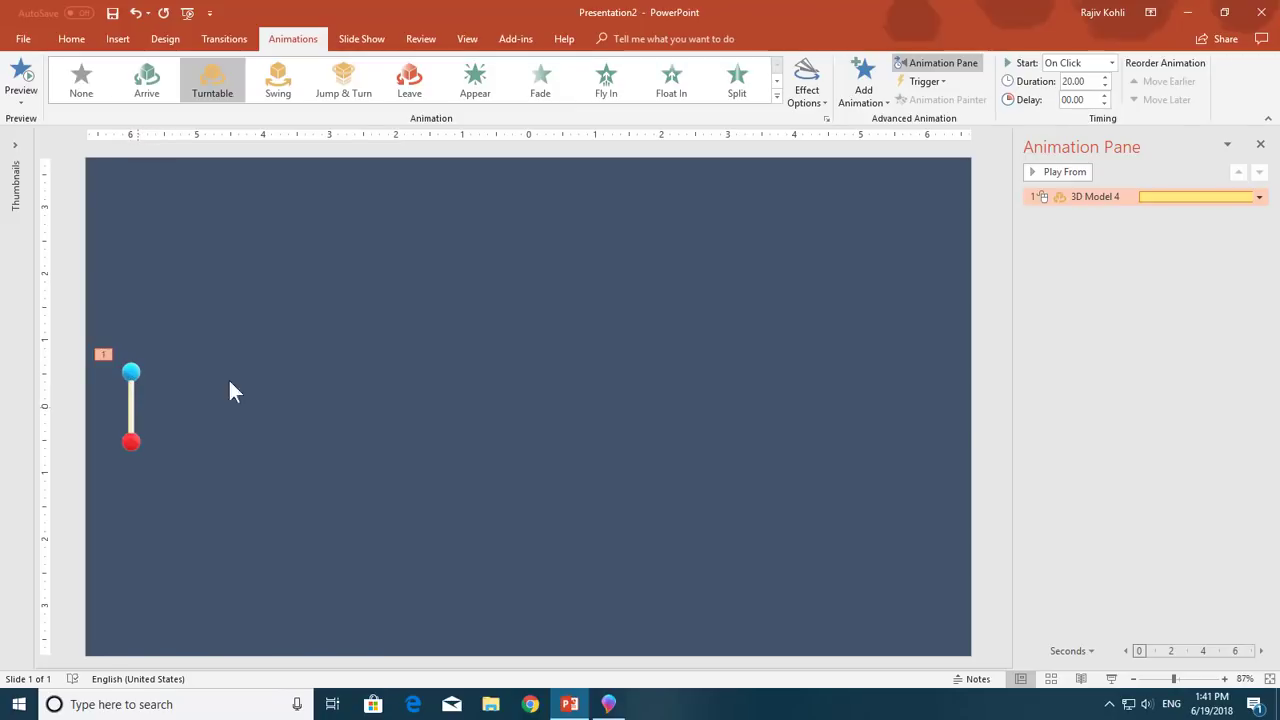
# Set the direction of the model's Turntable animation to Down.
pyautogui.click(130, 370)
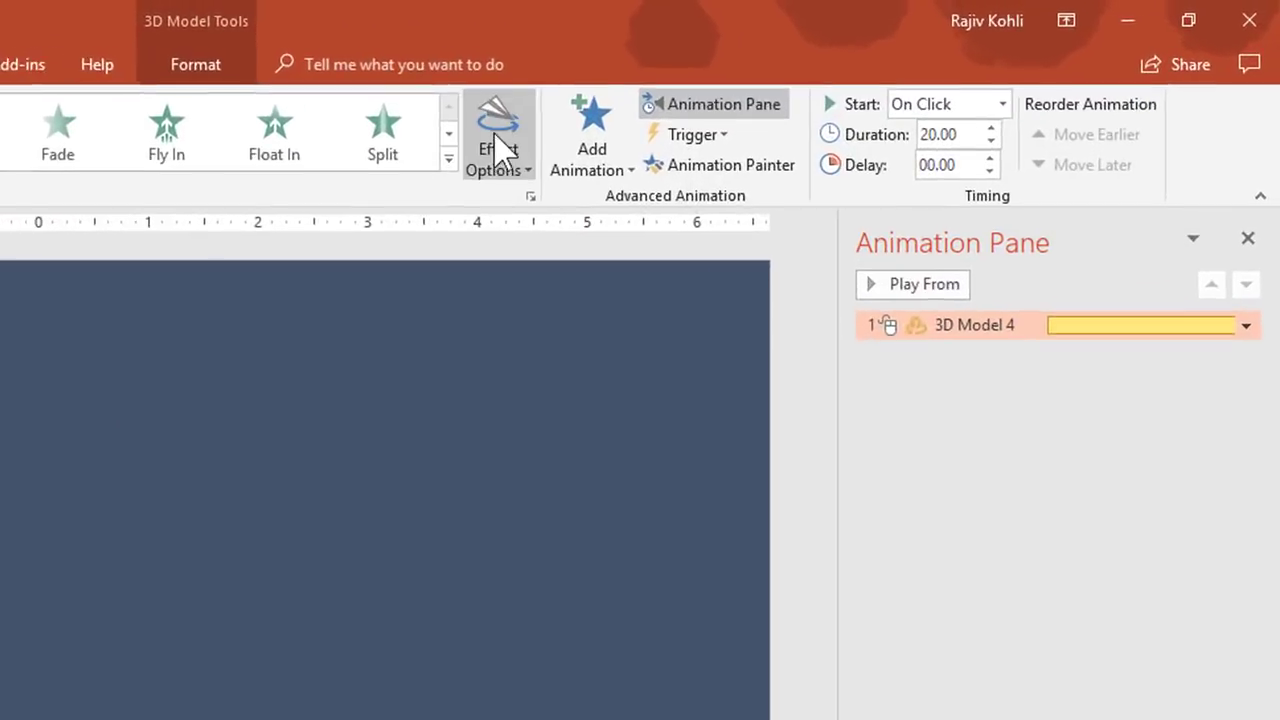
pyautogui.click(806, 88)
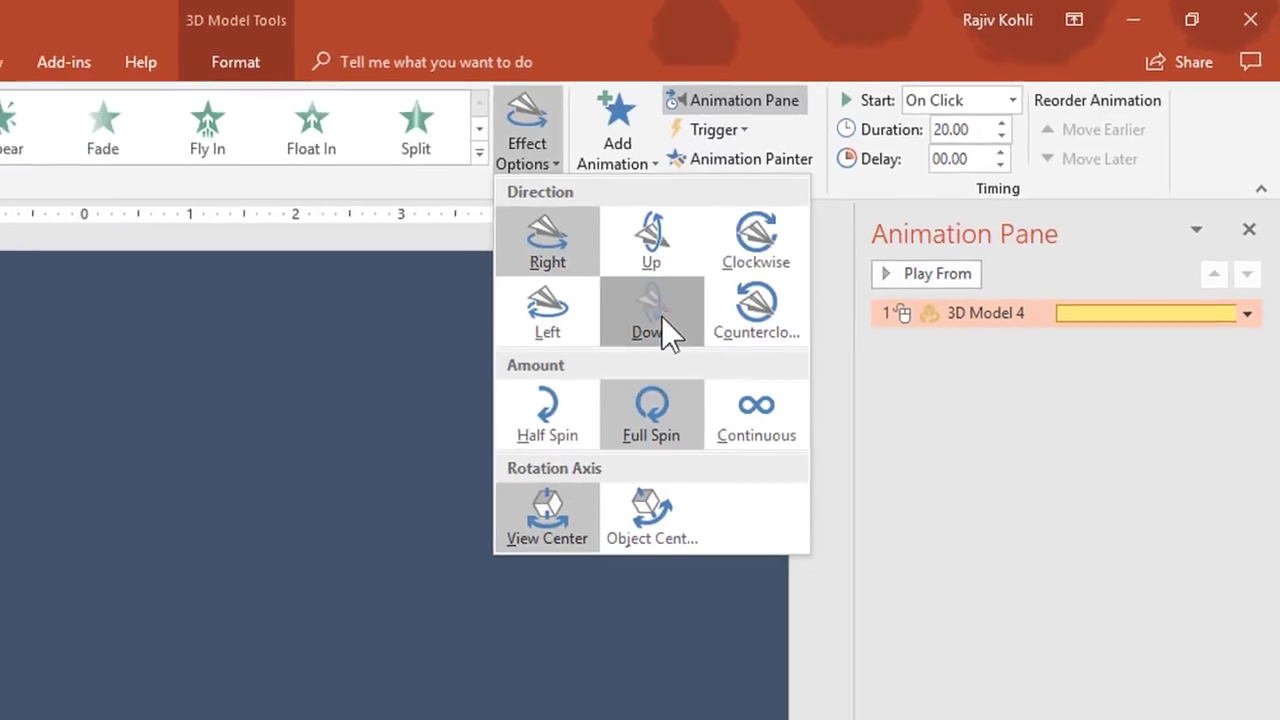
pyautogui.click(597, 352)
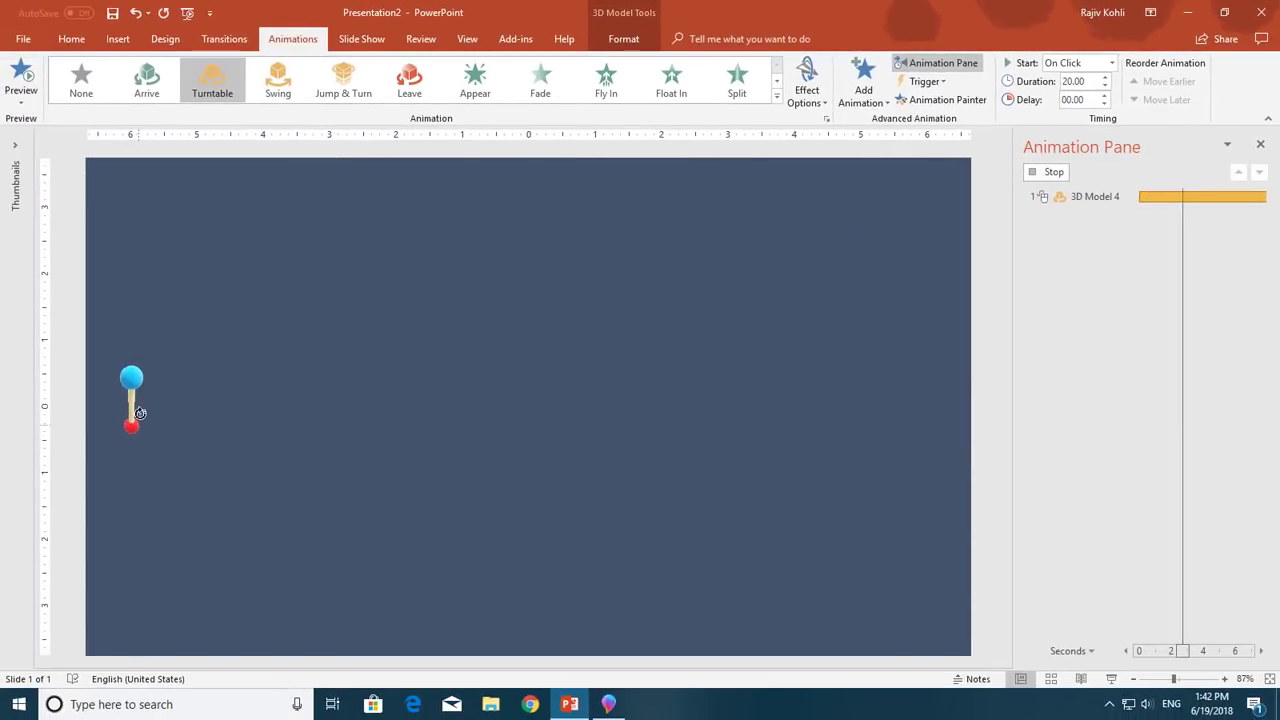
# Set the model's Turntable animation to start With Previous, last 2 seconds and repeat Until End of Slide.
pyautogui.click(1085, 63)
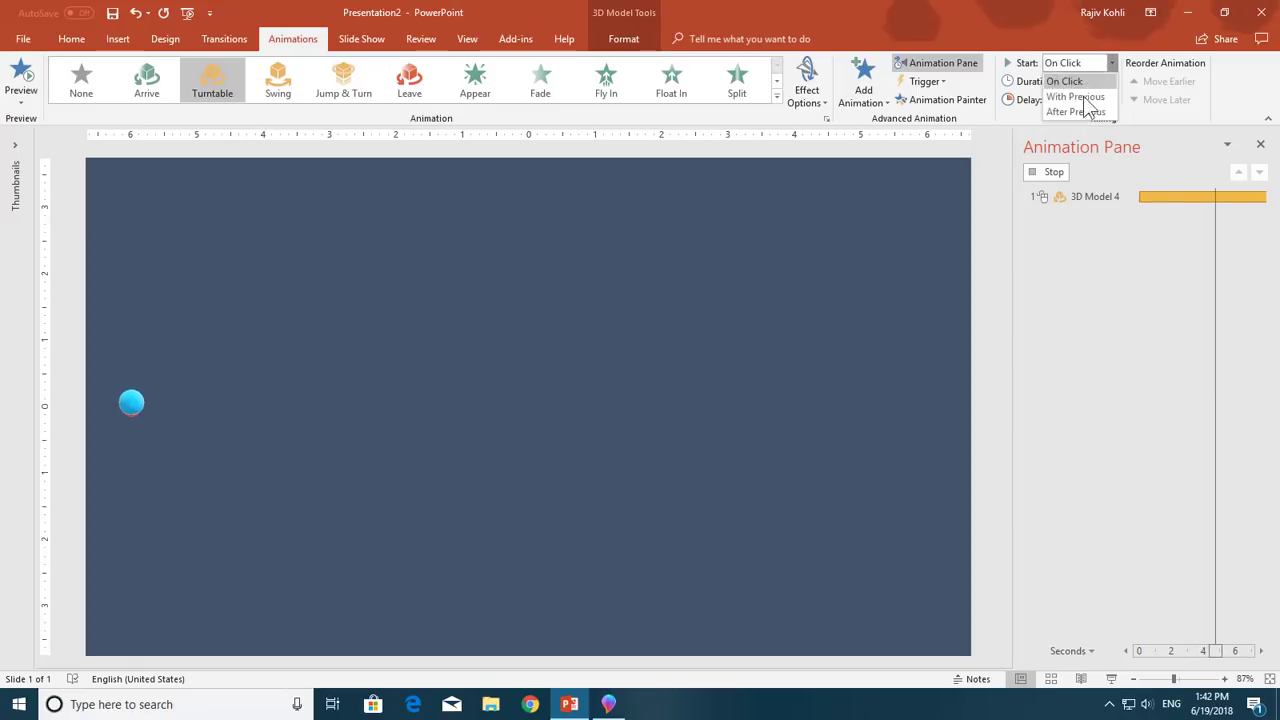
pyautogui.click(1082, 98)
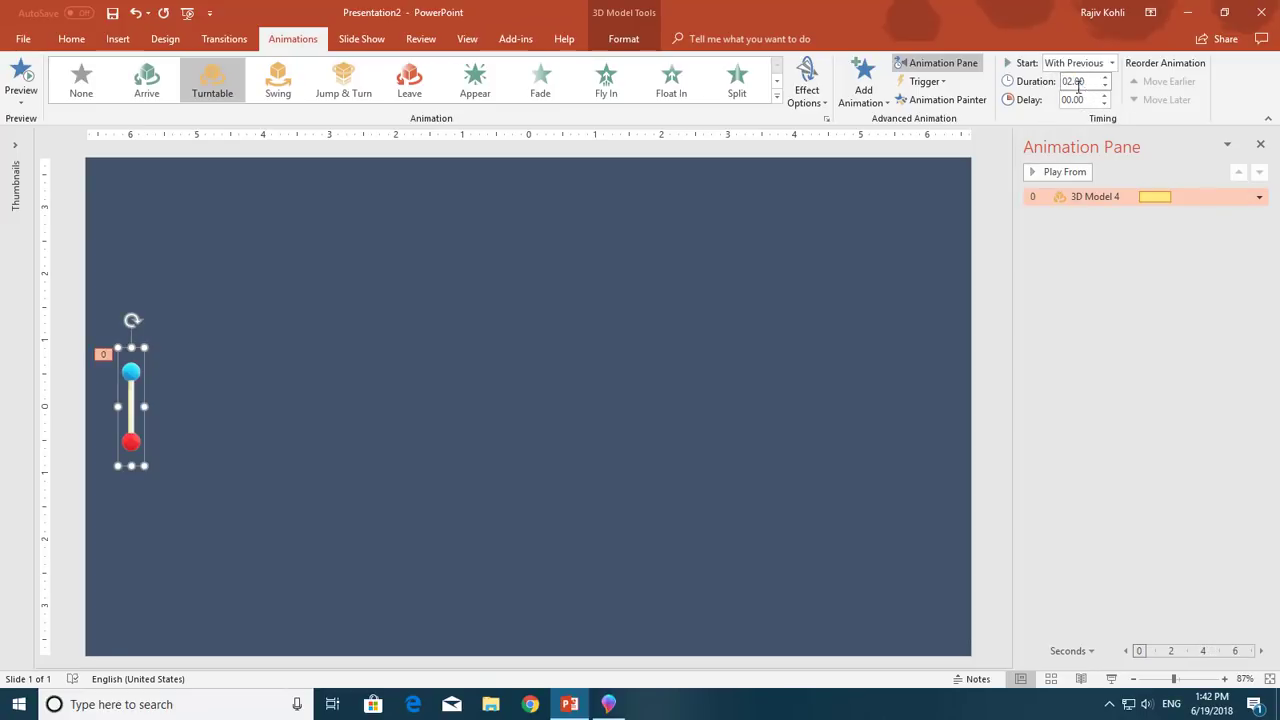
pyautogui.doubleClick(1128, 197)
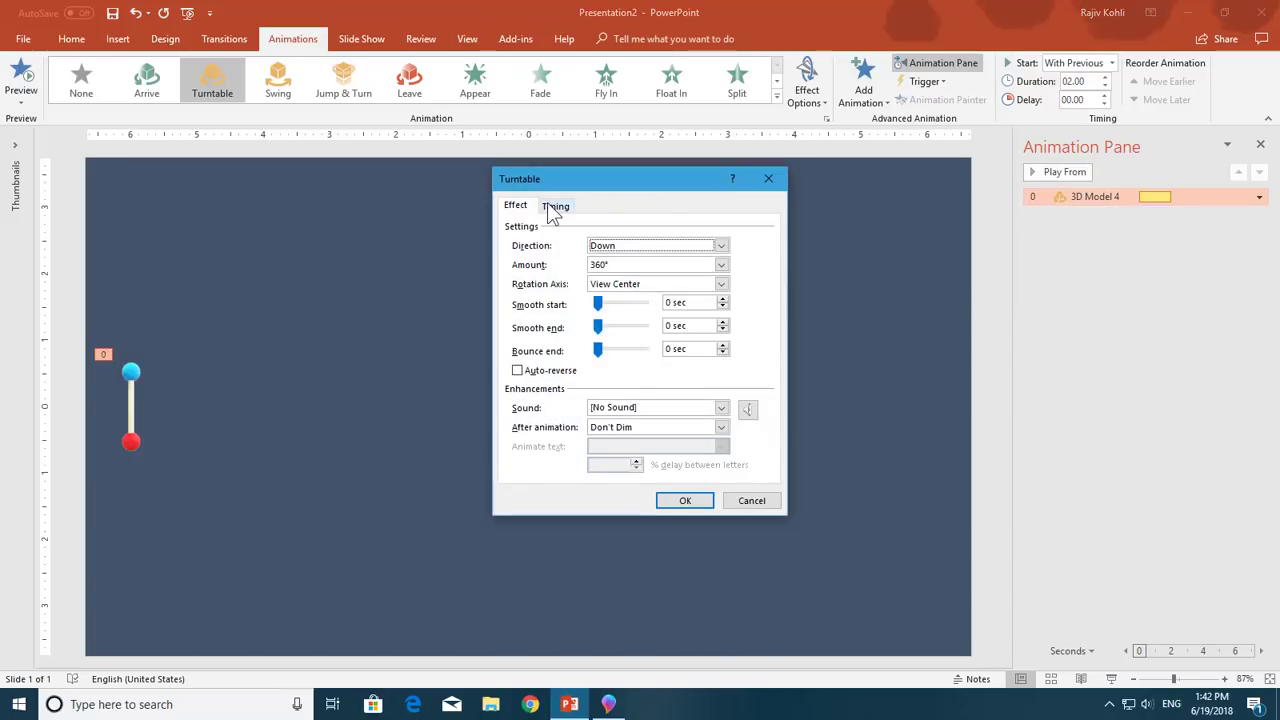
pyautogui.click(553, 206)
pyautogui.click(681, 287)
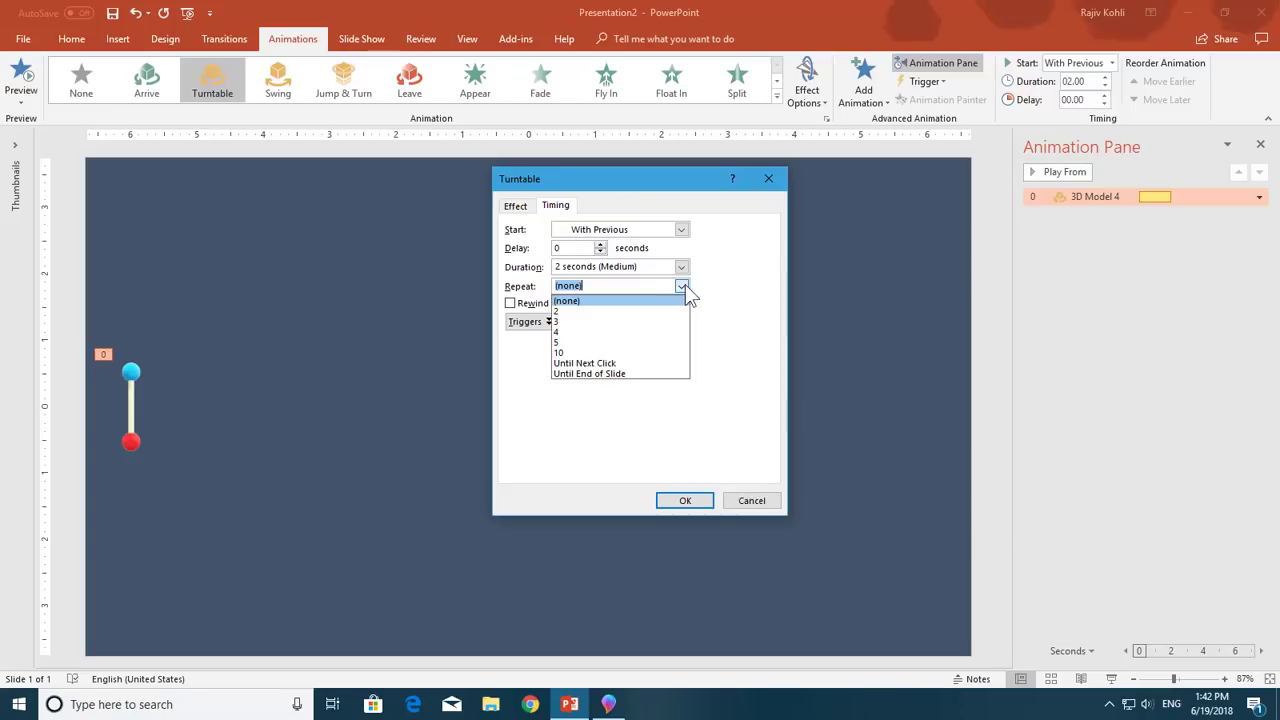
pyautogui.click(620, 377)
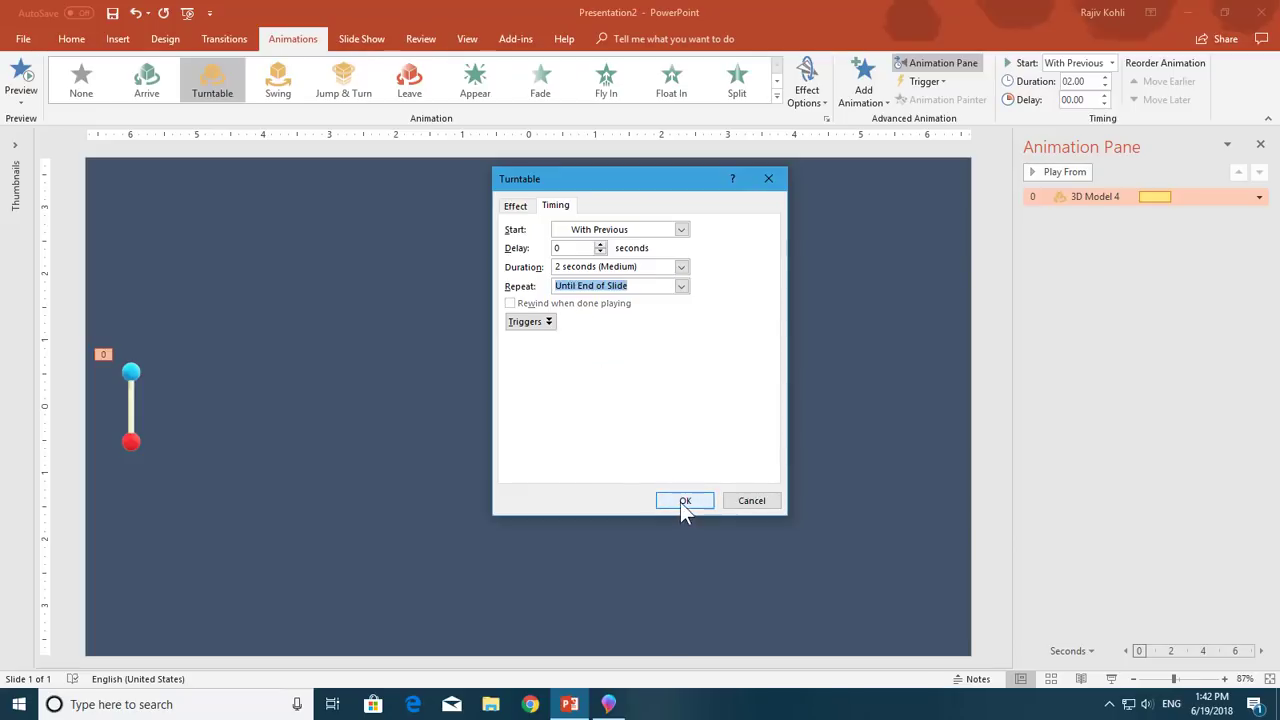
pyautogui.click(680, 500)
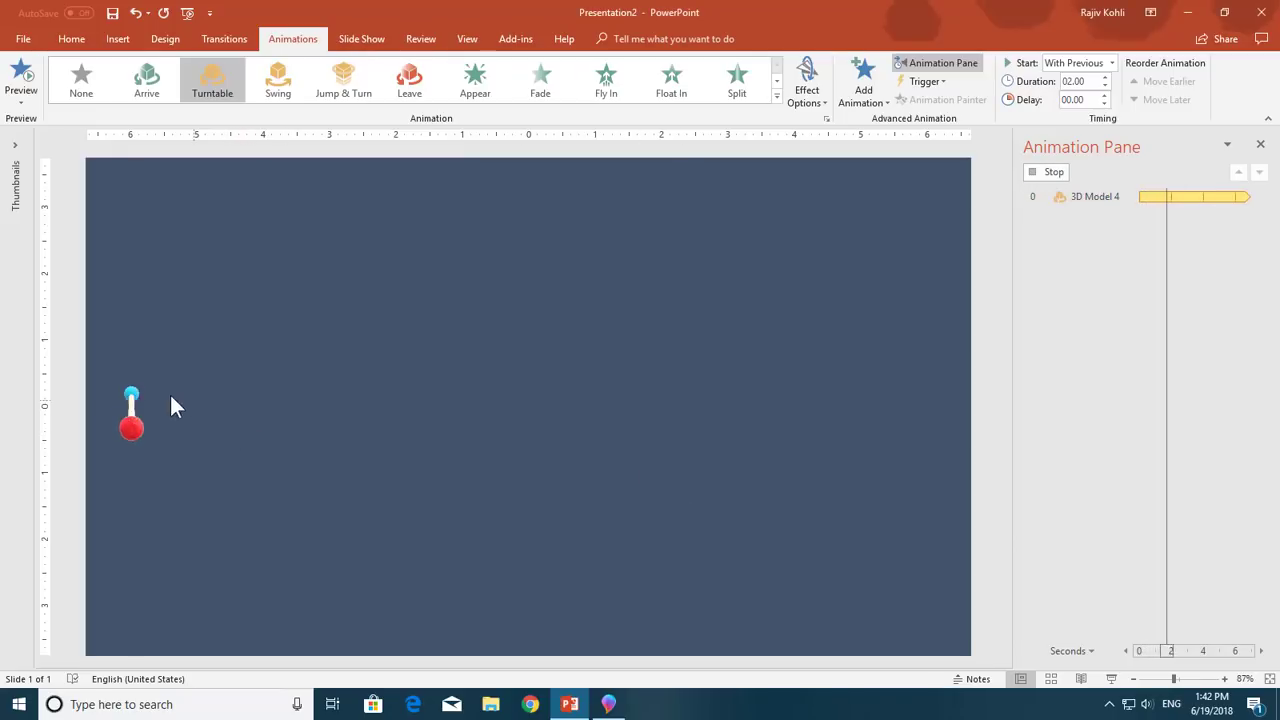
# Add a Pulse emphasis animation to the DNA string model and set it to start With Previous.
pyautogui.click(862, 80)
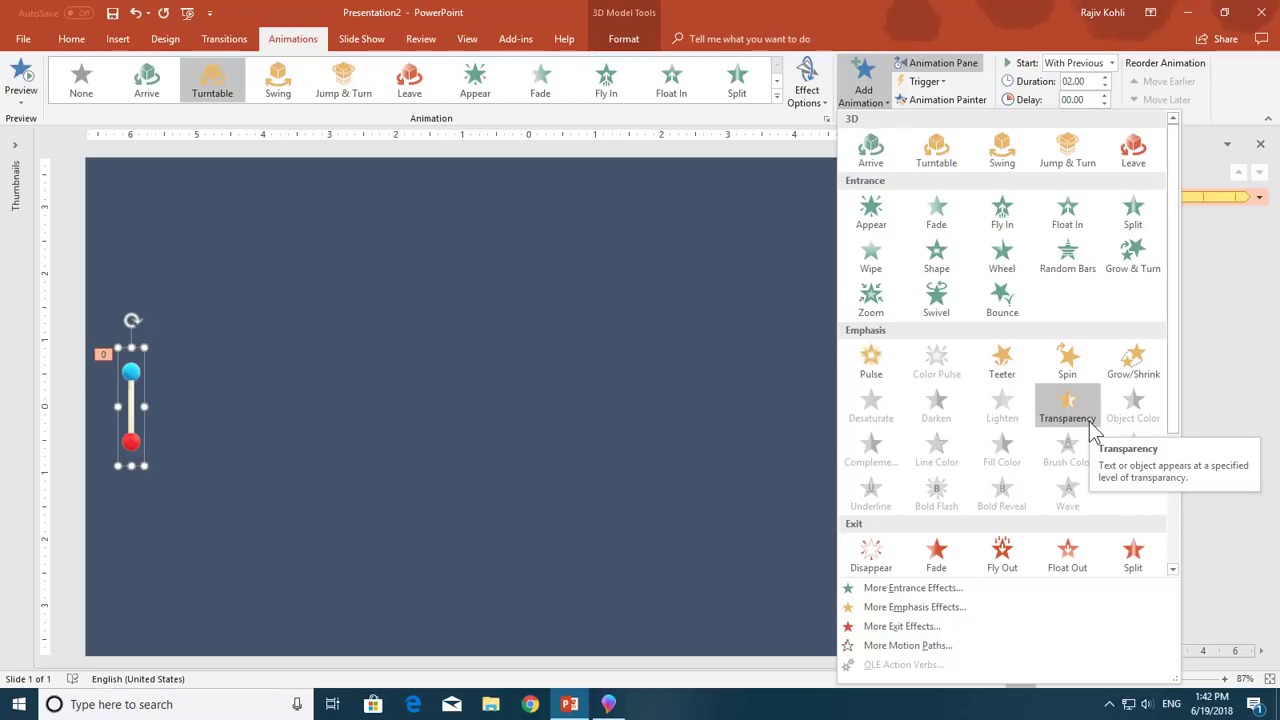
pyautogui.click(869, 367)
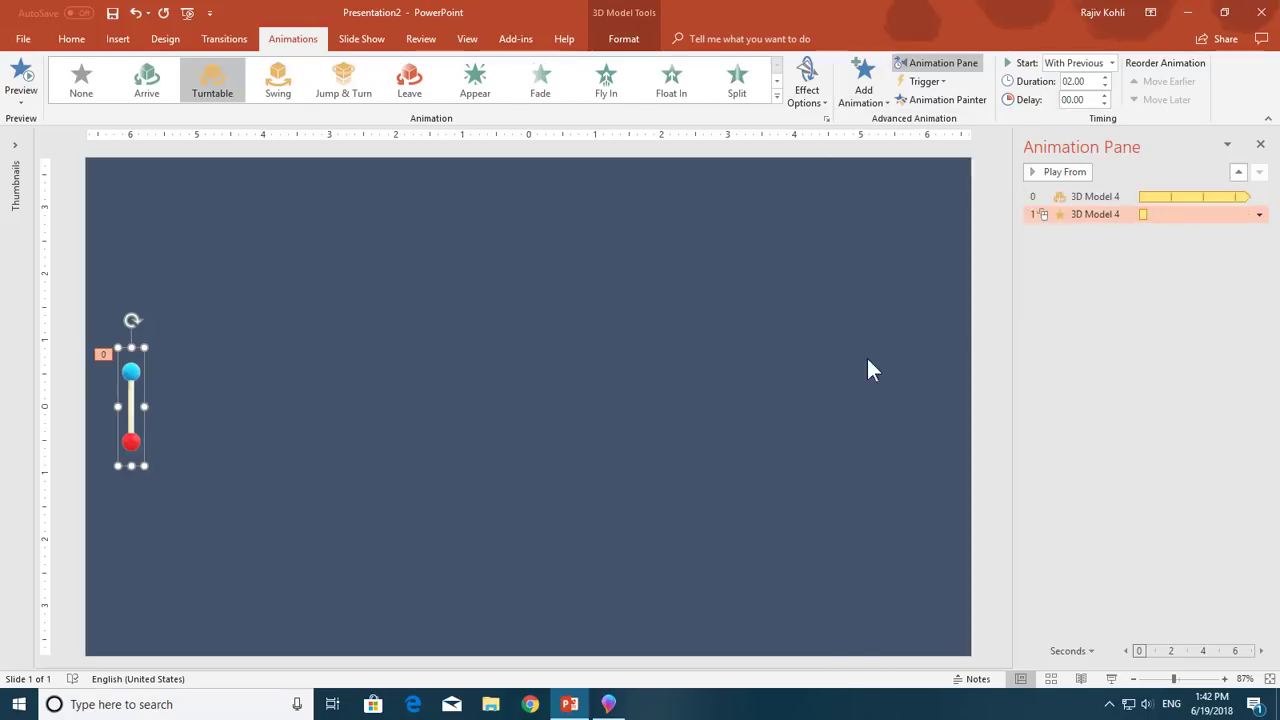
pyautogui.click(1070, 68)
pyautogui.click(1076, 89)
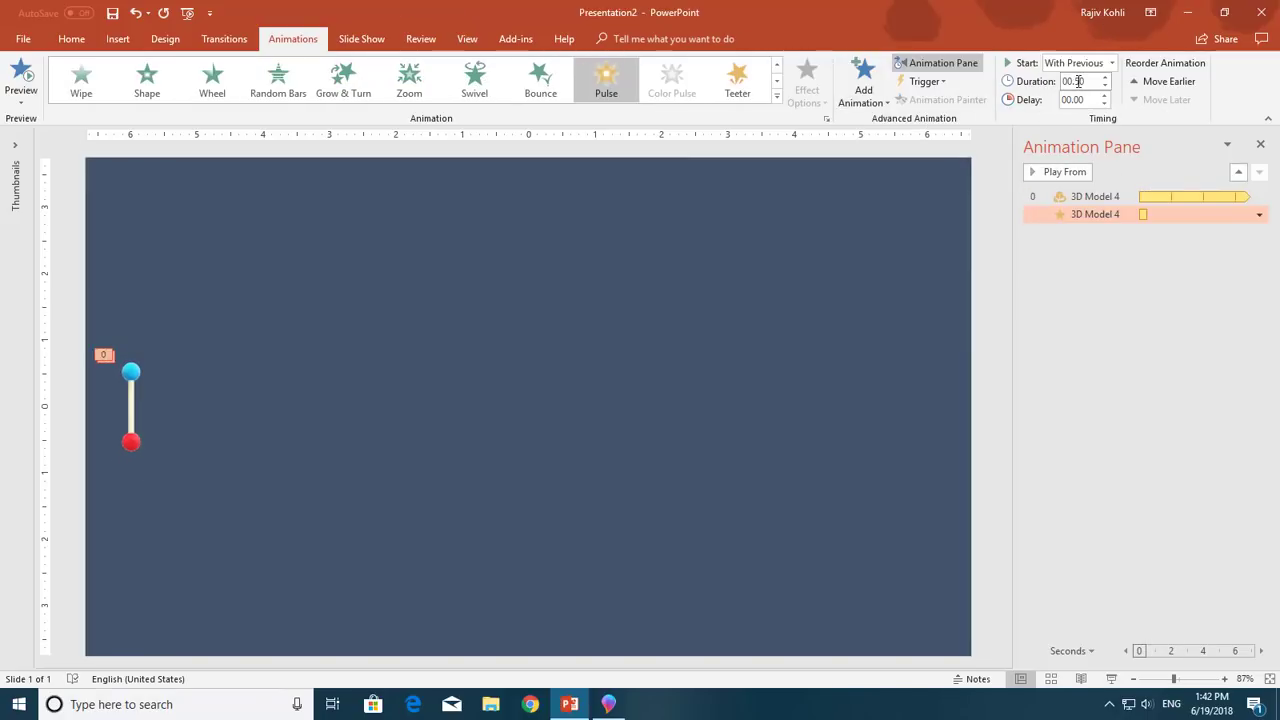
# Set the model's Pulse animation to repeat Until End of Slide.
pyautogui.doubleClick(1087, 216)
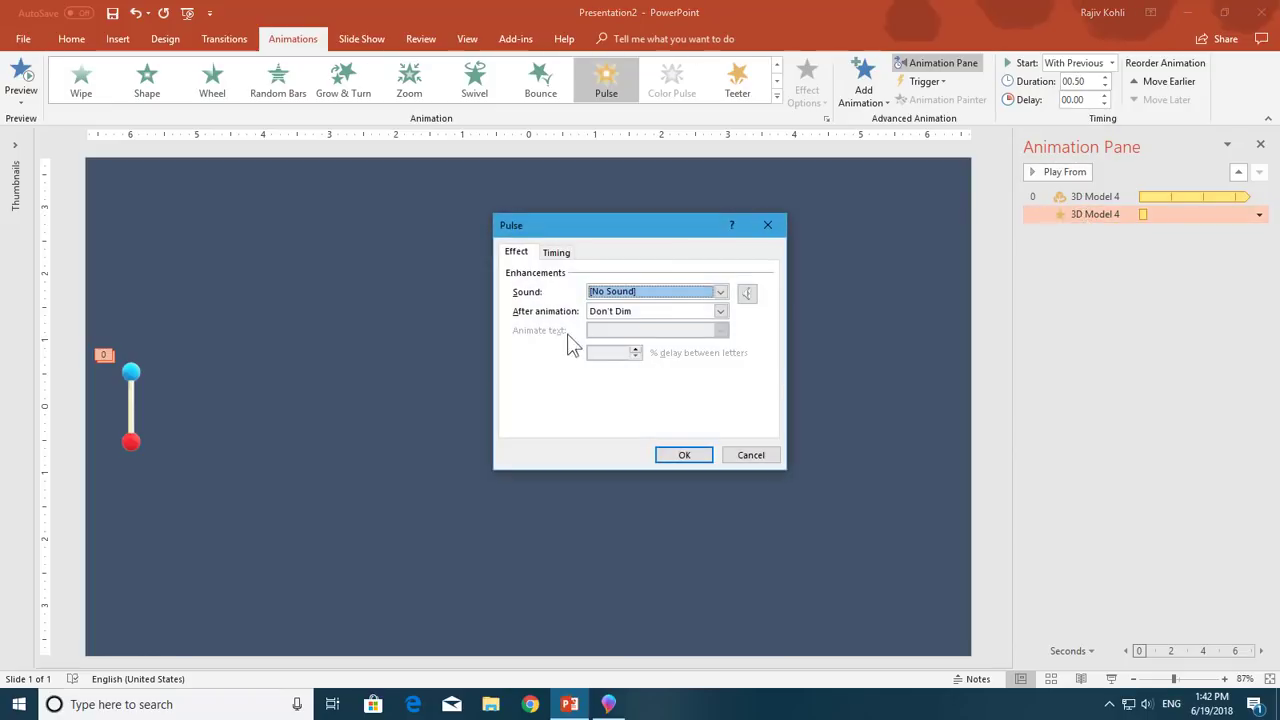
pyautogui.click(558, 252)
pyautogui.click(681, 334)
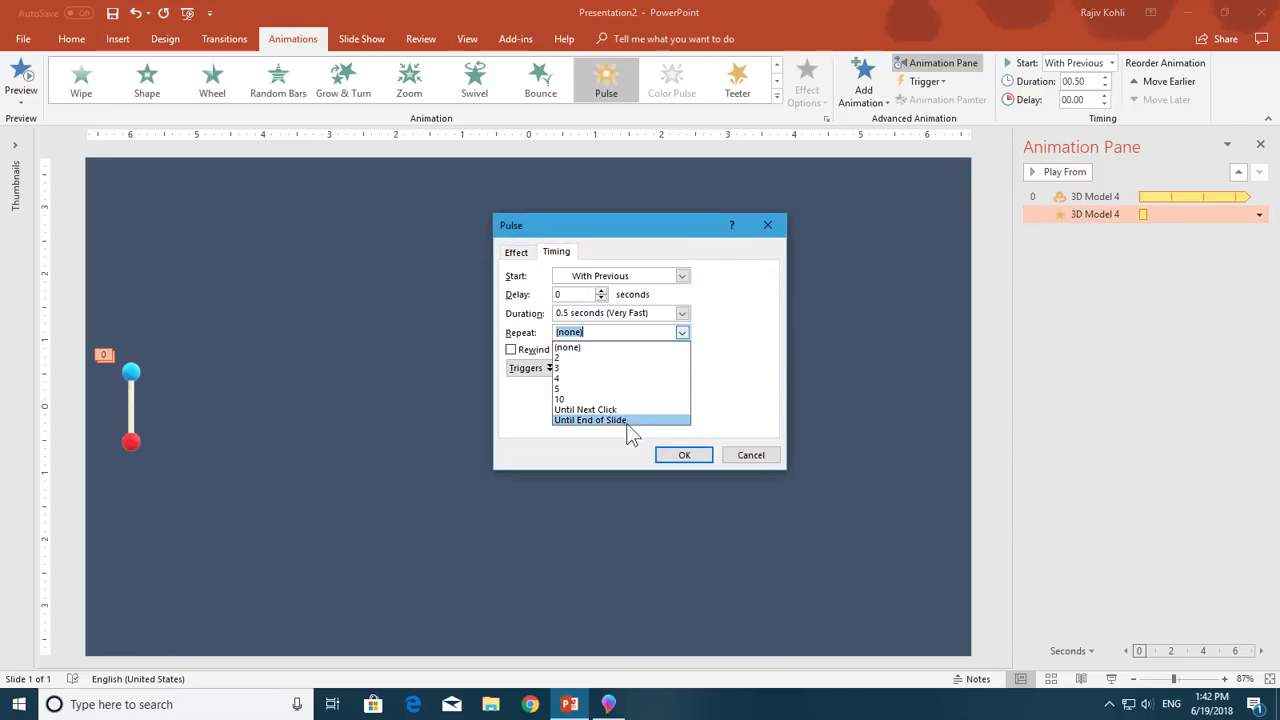
pyautogui.click(631, 424)
pyautogui.click(679, 455)
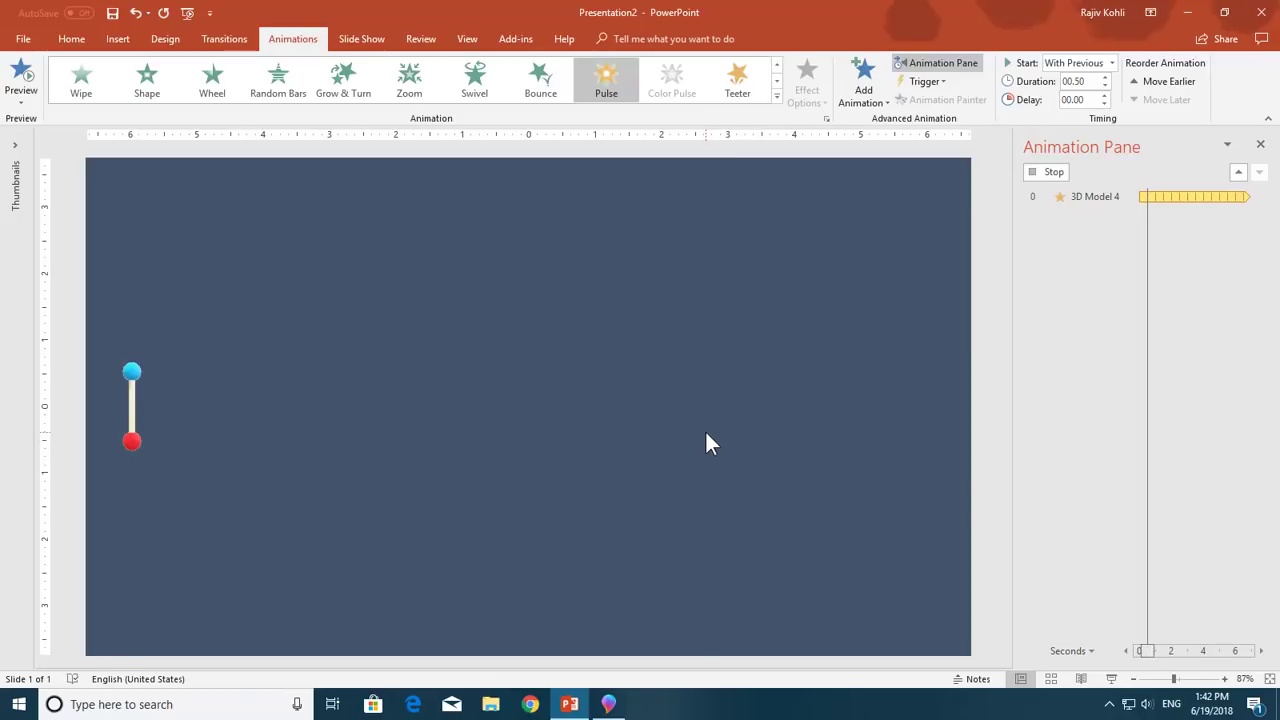
# Copy the animated DNA string model.
pyautogui.click(133, 372)
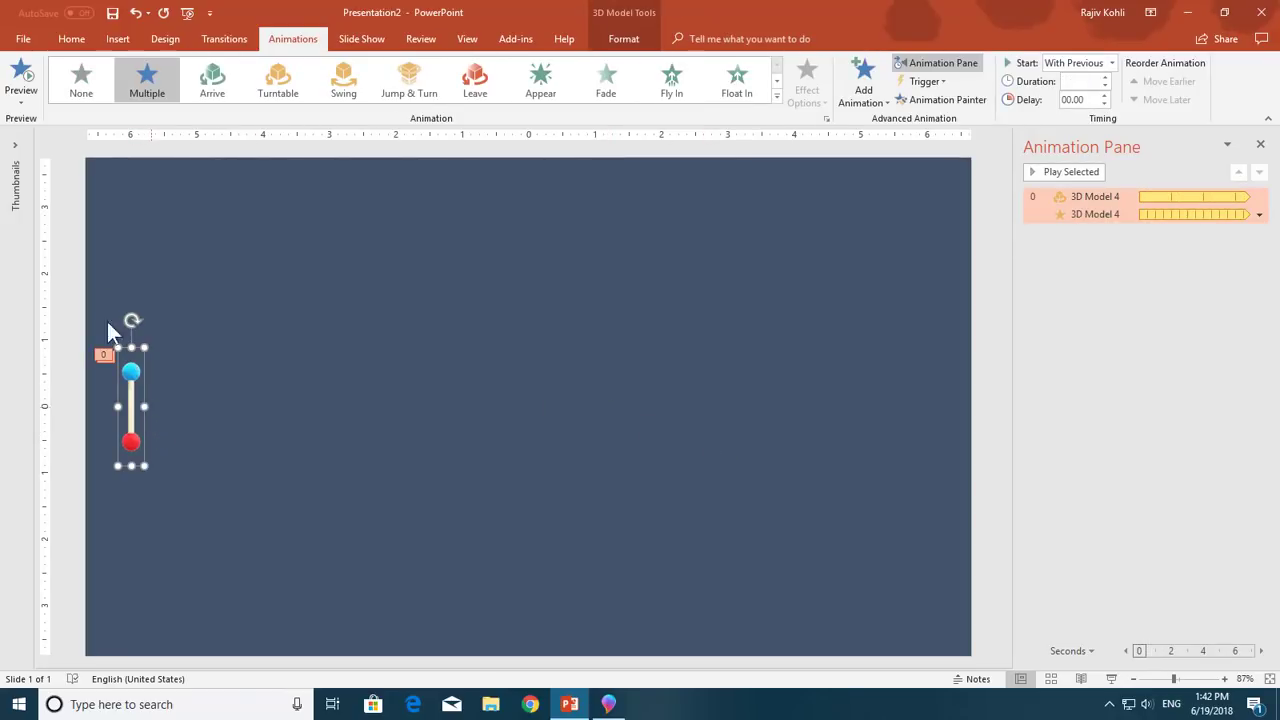
pyautogui.click(73, 40)
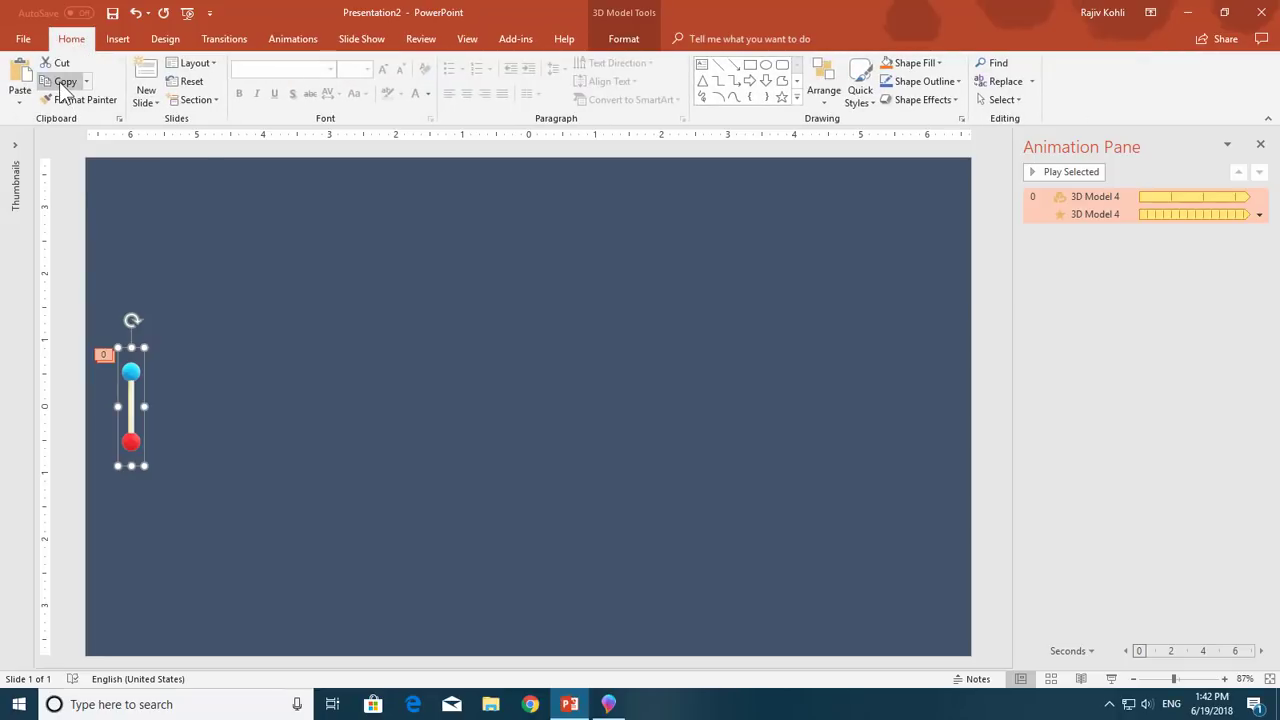